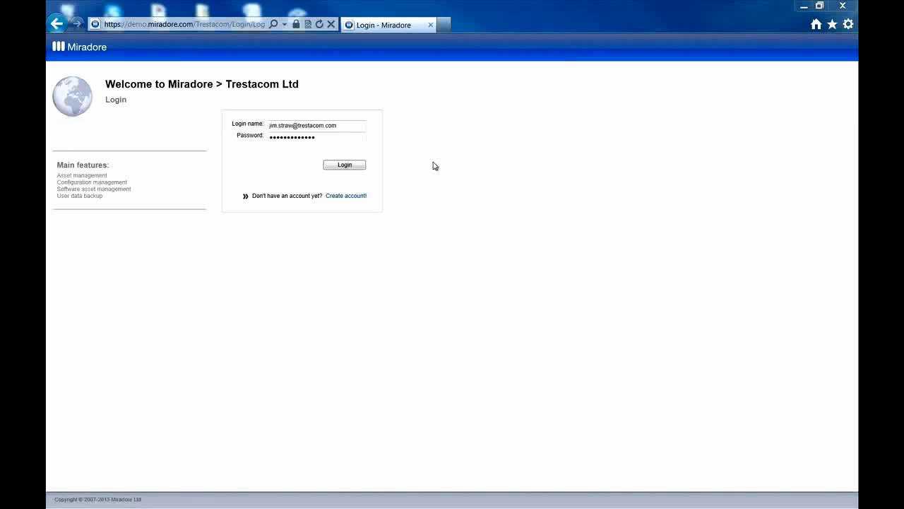
- Log in to the Trestacom Ltd demo site with the pre-filled credentials
{"action": "left_click", "coordinate": [361, 168]}
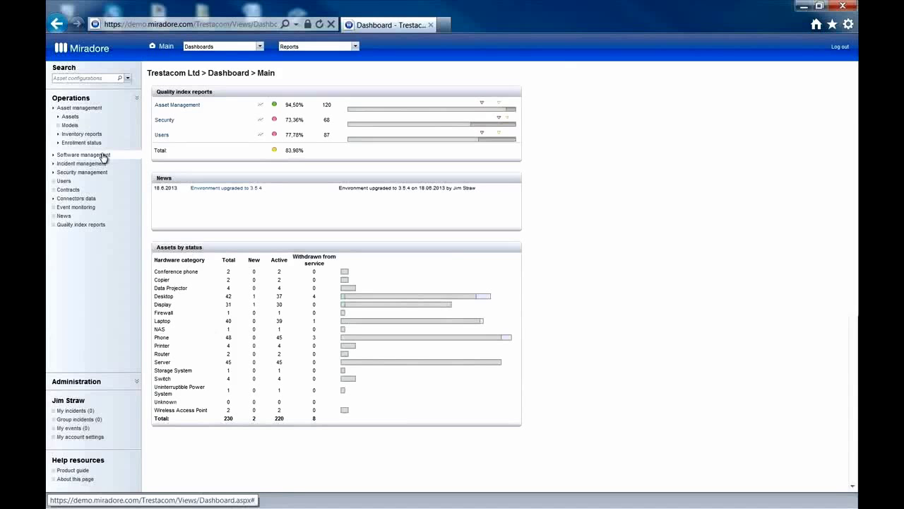
- Expand Software, Incident, Security management, Netsafe backups and Connectors data > Exchange ActiveSync under Operations
{"action": "left_click", "coordinate": [78, 154]}
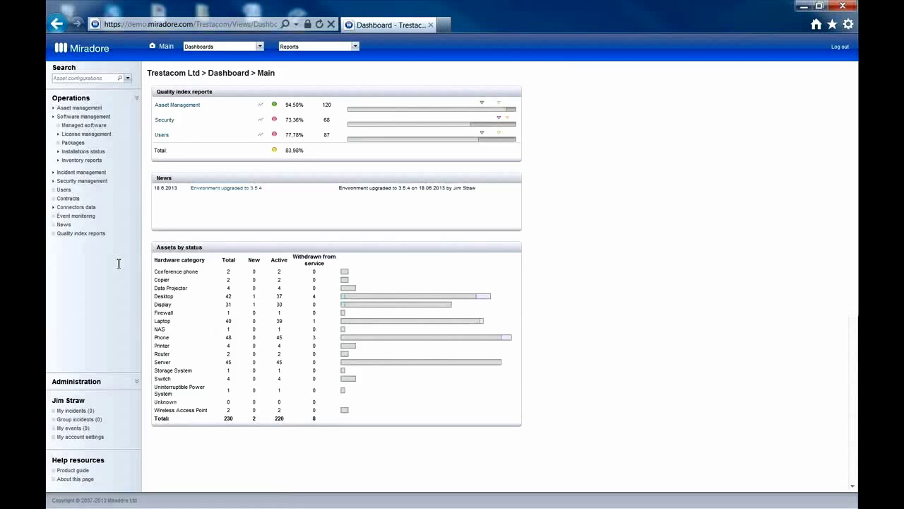
{"action": "left_click", "coordinate": [99, 172]}
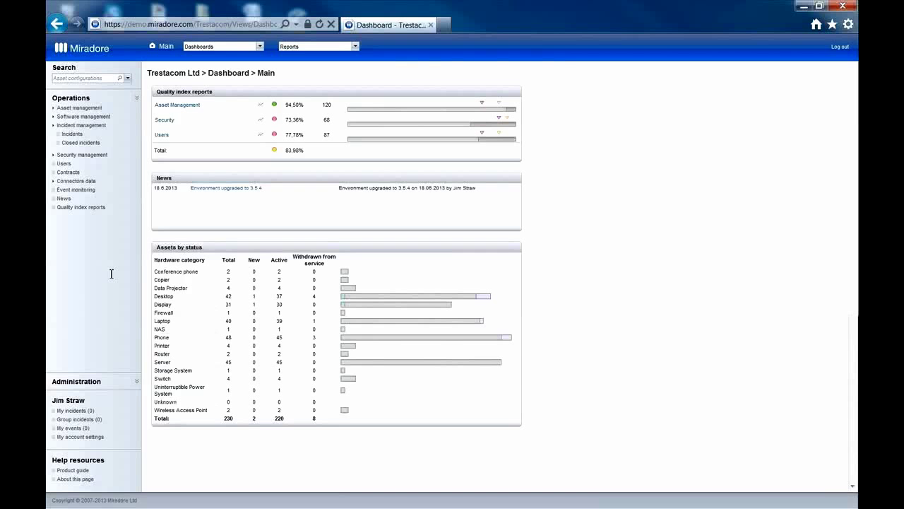
{"action": "left_click", "coordinate": [103, 155]}
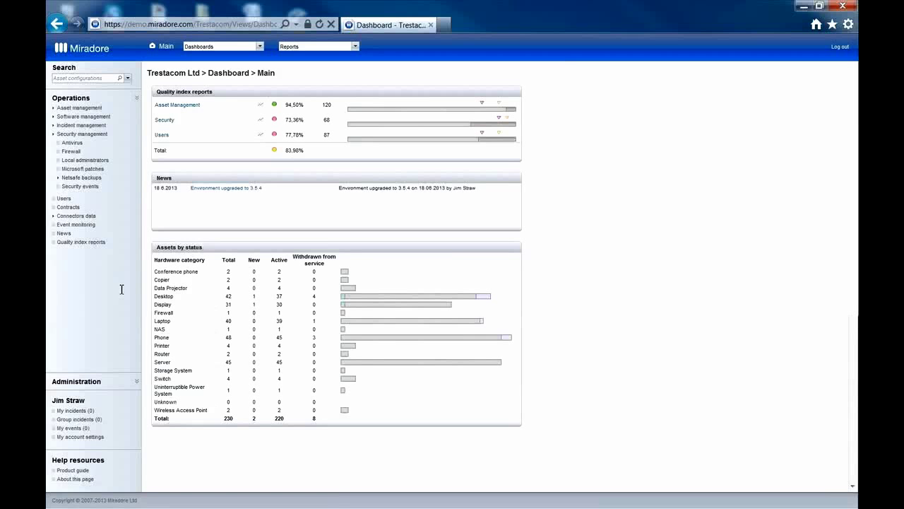
{"action": "left_click", "coordinate": [99, 178]}
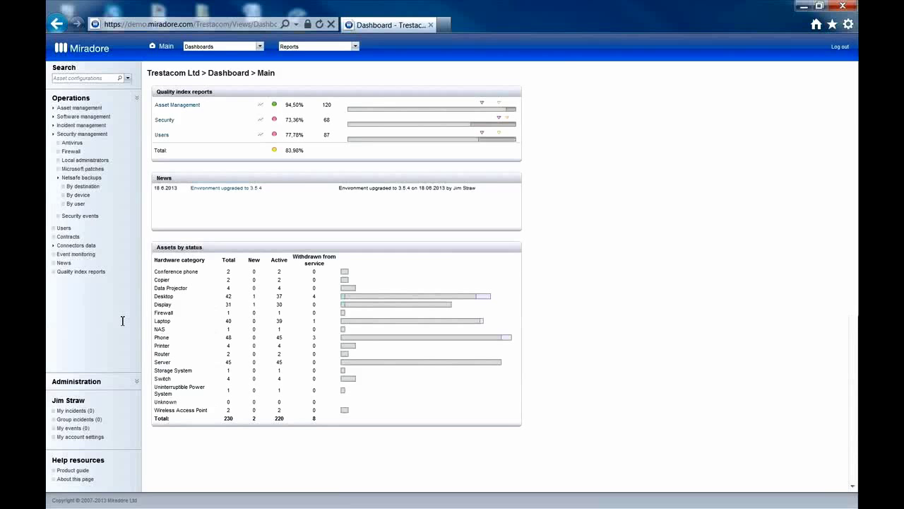
{"action": "left_click", "coordinate": [97, 246]}
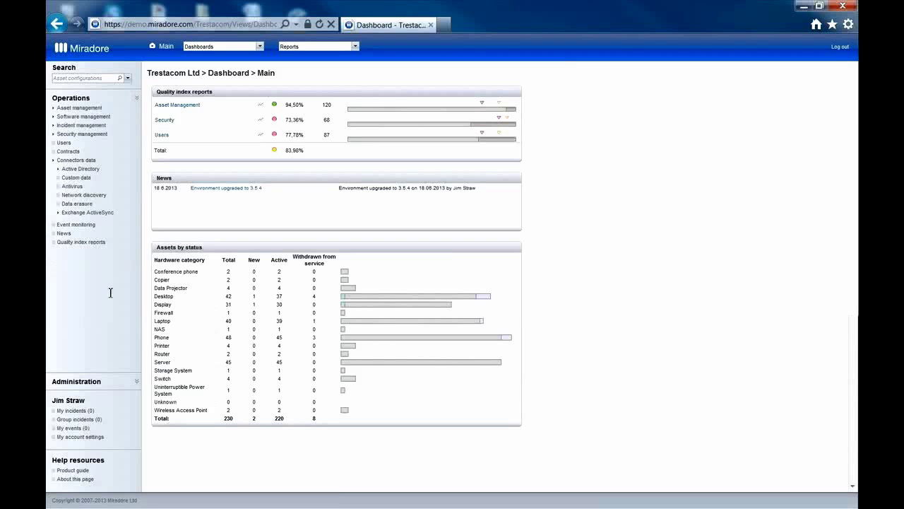
{"action": "left_click", "coordinate": [92, 212]}
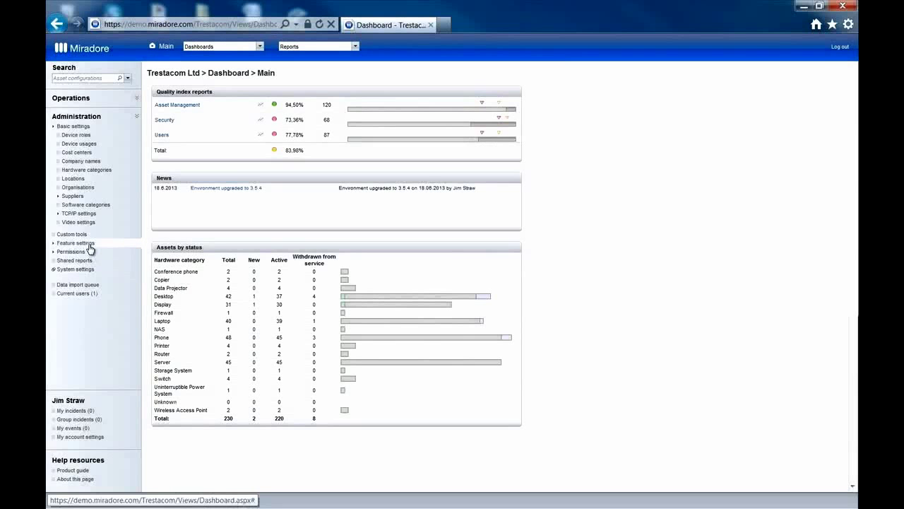
- Expand Feature settings and Permissions to show User accounts, Groups and Item permissions
{"action": "left_click", "coordinate": [78, 243]}
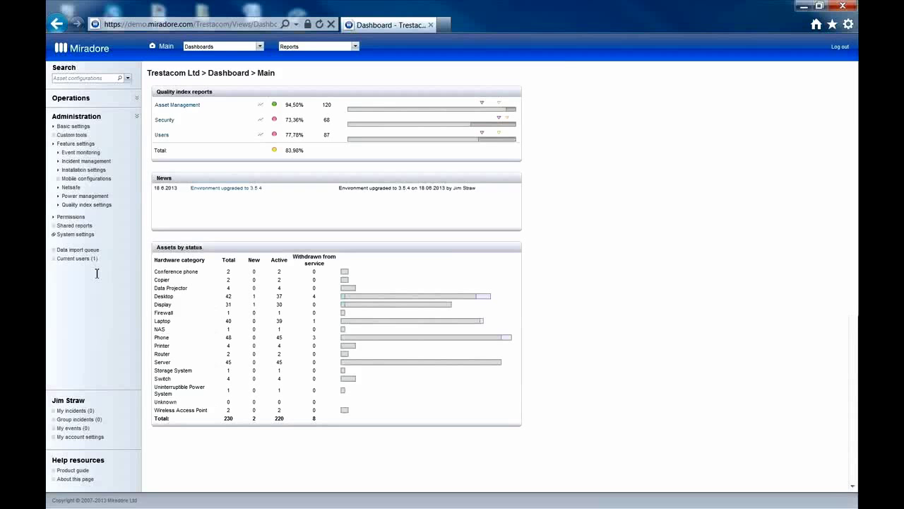
{"action": "left_click", "coordinate": [72, 217]}
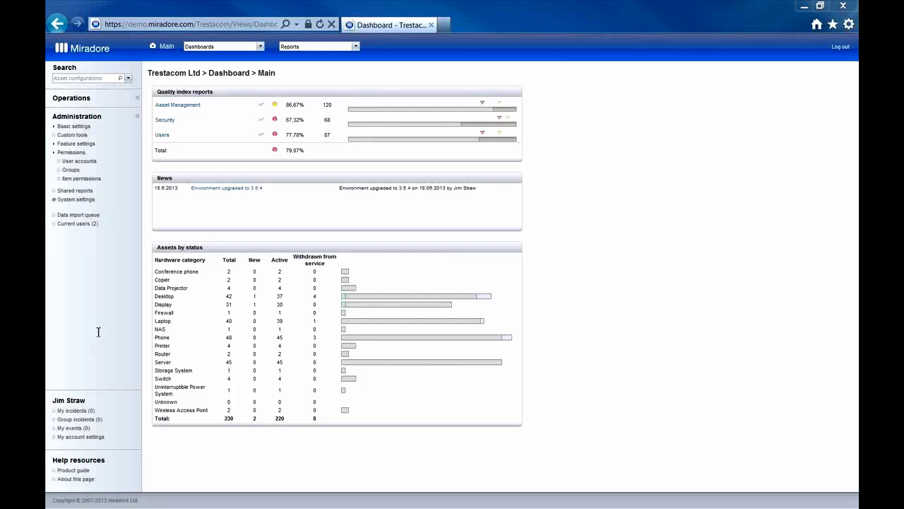
- Open the Android installed applications report sorted by Total identified, highest first, then expand Mac OS X
{"action": "left_click", "coordinate": [89, 100]}
{"action": "left_click", "coordinate": [115, 117]}
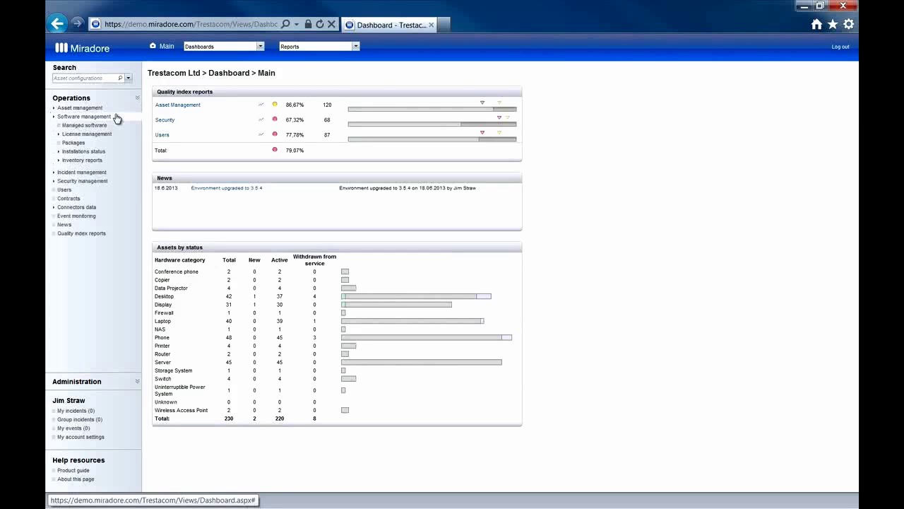
{"action": "left_click", "coordinate": [119, 162]}
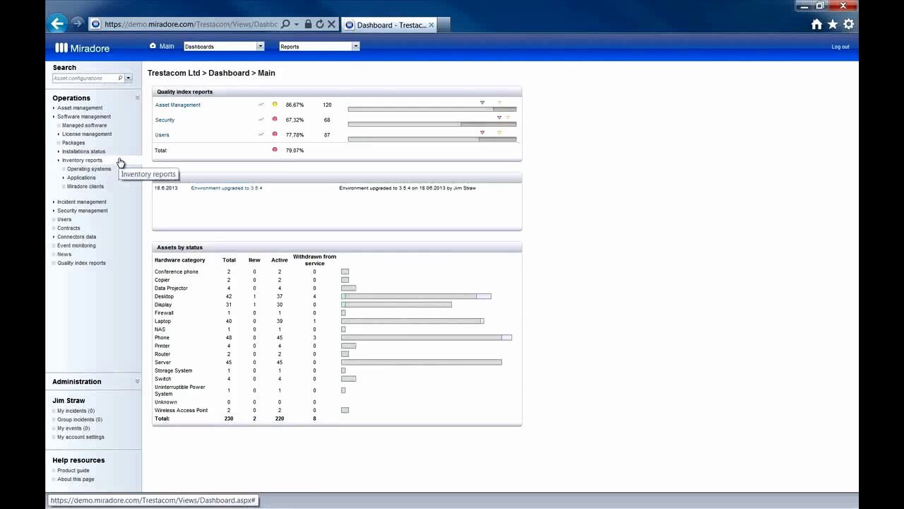
{"action": "left_click", "coordinate": [112, 177]}
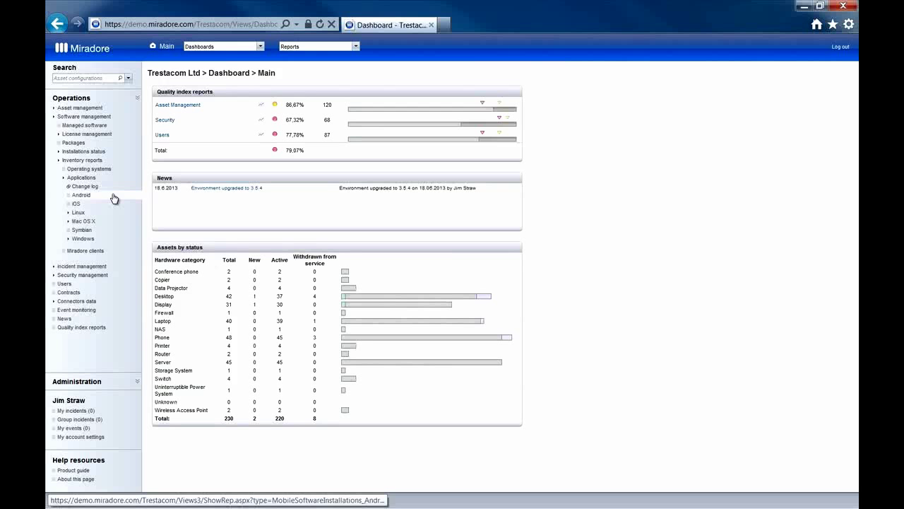
{"action": "left_click", "coordinate": [113, 198]}
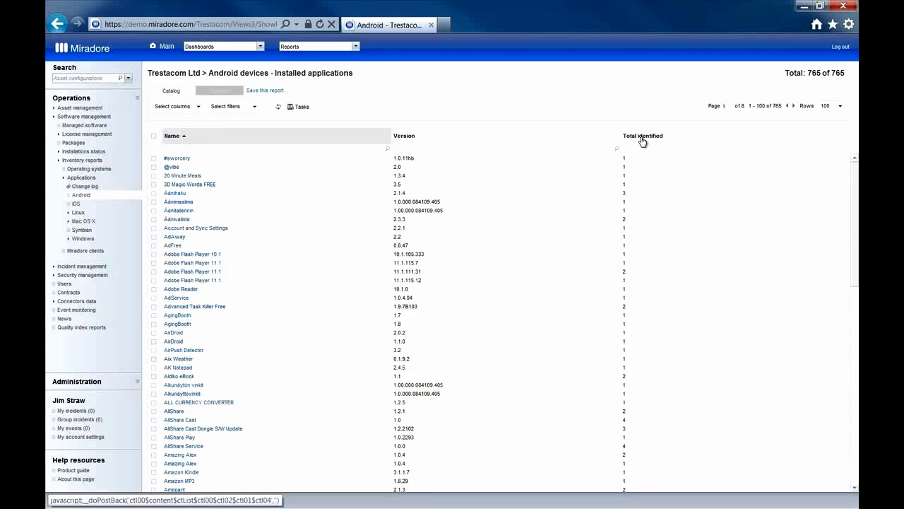
{"action": "left_click", "coordinate": [642, 136]}
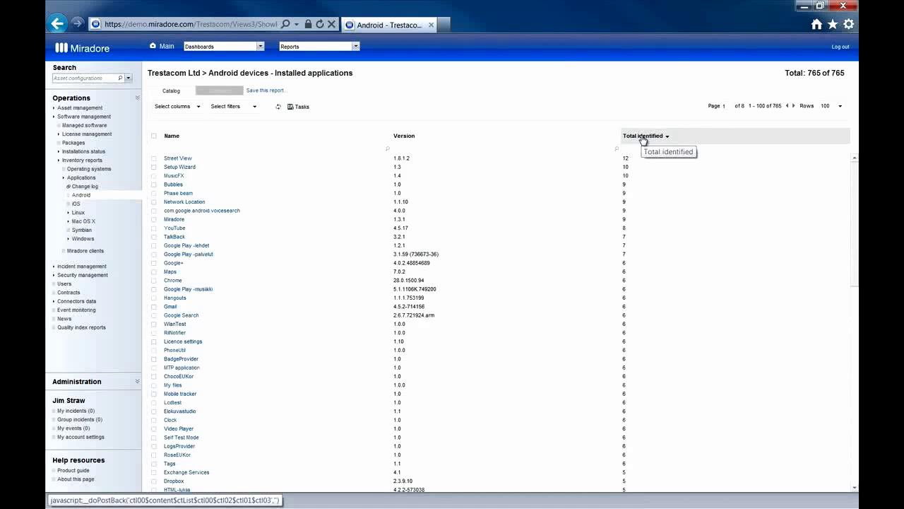
{"action": "left_click", "coordinate": [109, 222]}
- Open and scroll through the Mac OS X installed applications report, then expand the Windows reports
{"action": "left_click", "coordinate": [120, 230]}
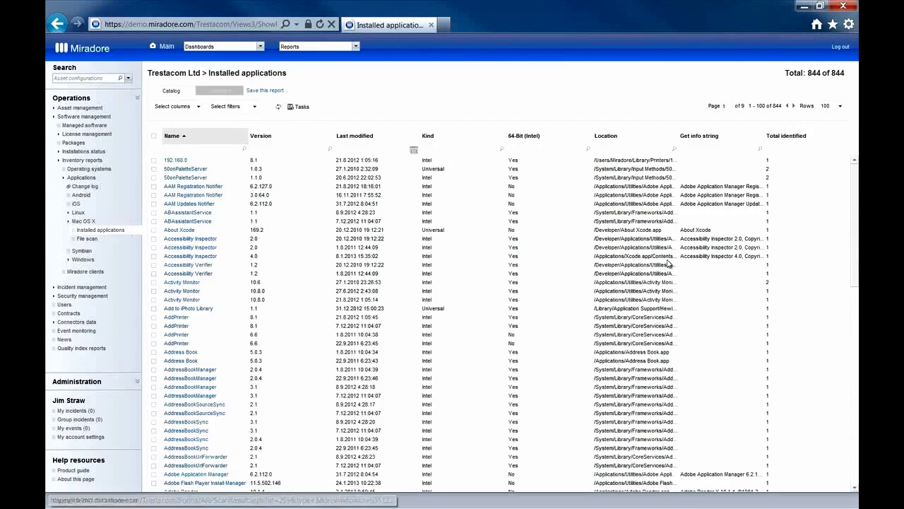
{"action": "scroll", "coordinate": [848, 283], "scroll_direction": "down", "scroll_amount": 5}
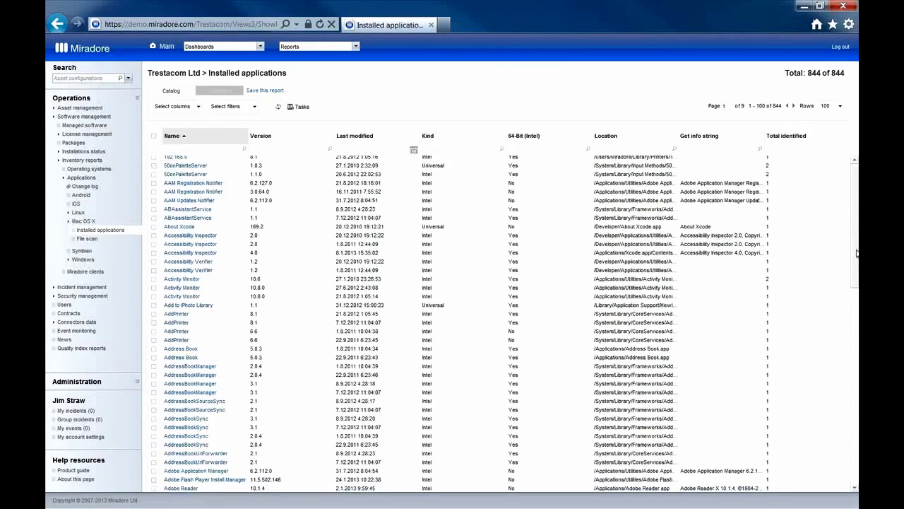
{"action": "scroll", "coordinate": [848, 332], "scroll_direction": "down", "scroll_amount": 10}
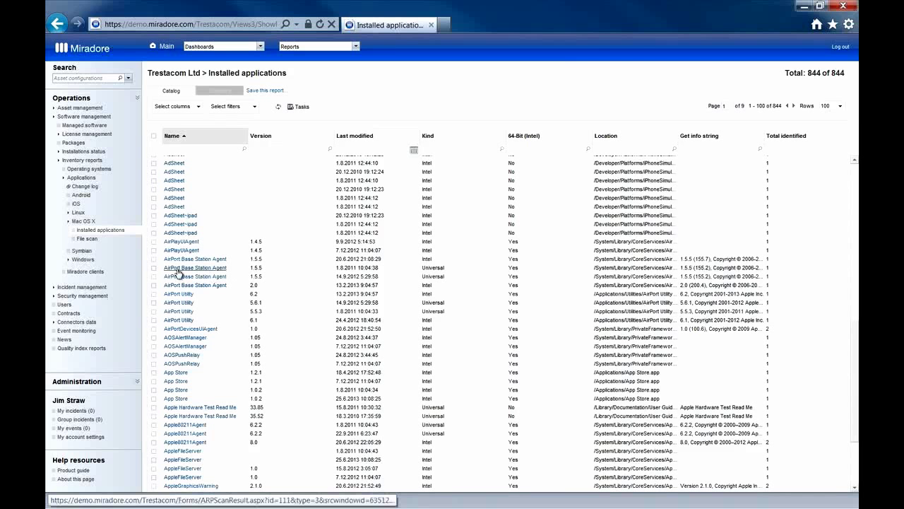
{"action": "left_click", "coordinate": [98, 260]}
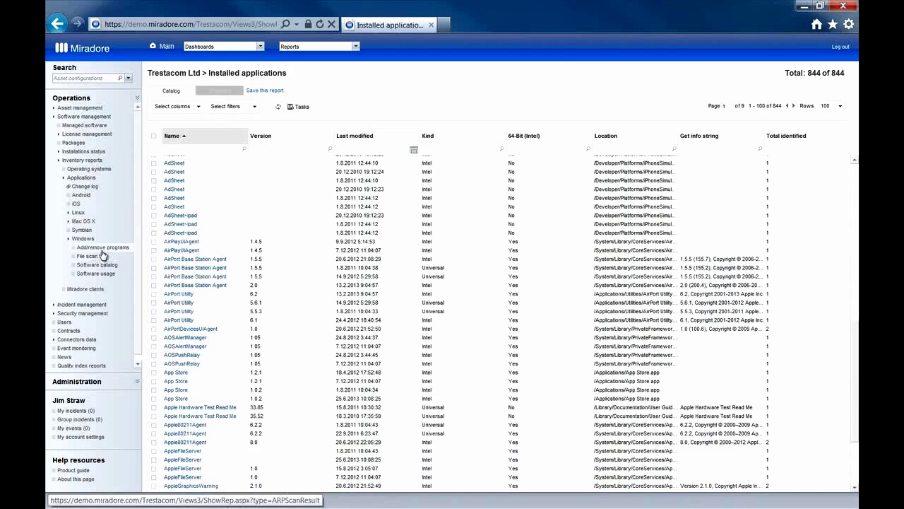
- View the Windows Add/remove programs report, then the 954-entry Windows Software catalog
{"action": "left_click", "coordinate": [103, 249]}
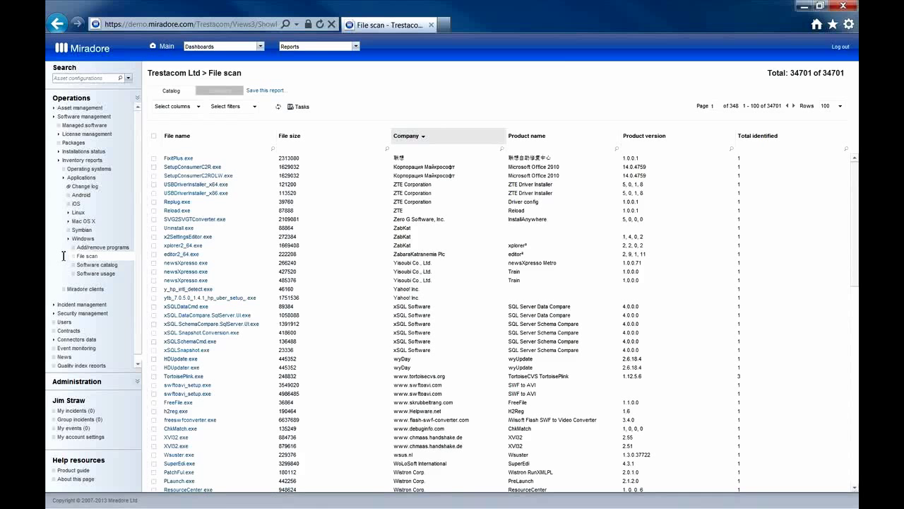
{"action": "left_click", "coordinate": [123, 268]}
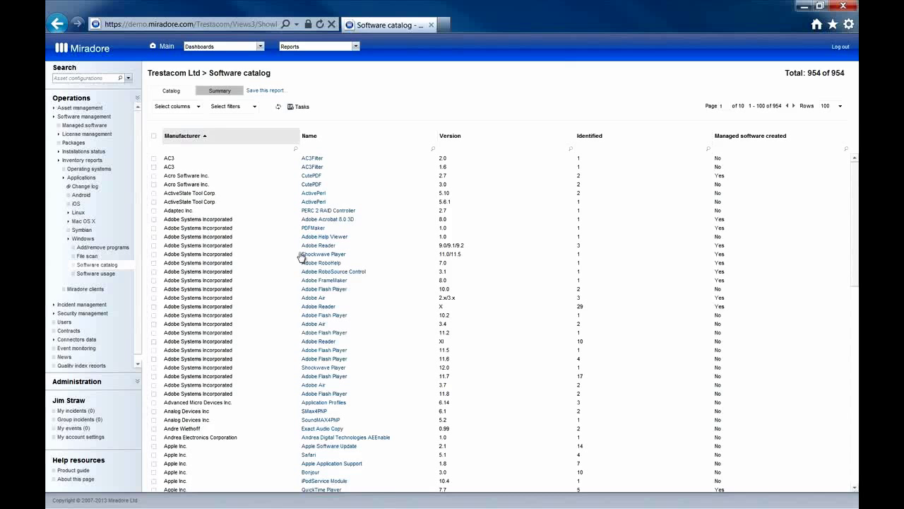
- Filter the software catalog by the name 'Office'
{"action": "left_click", "coordinate": [333, 150]}
{"action": "type", "text": "Office"}
{"action": "key", "text": "Return"}
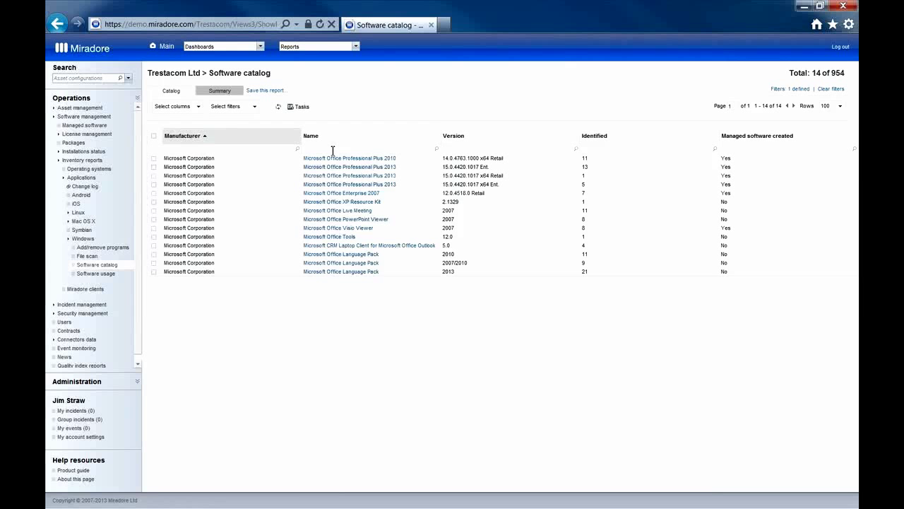
- Select the Office Enterprise 2007 and four Professional Plus 2010/2013 entries
{"action": "left_click", "coordinate": [154, 191]}
{"action": "left_click", "coordinate": [154, 185]}
{"action": "left_click", "coordinate": [154, 176]}
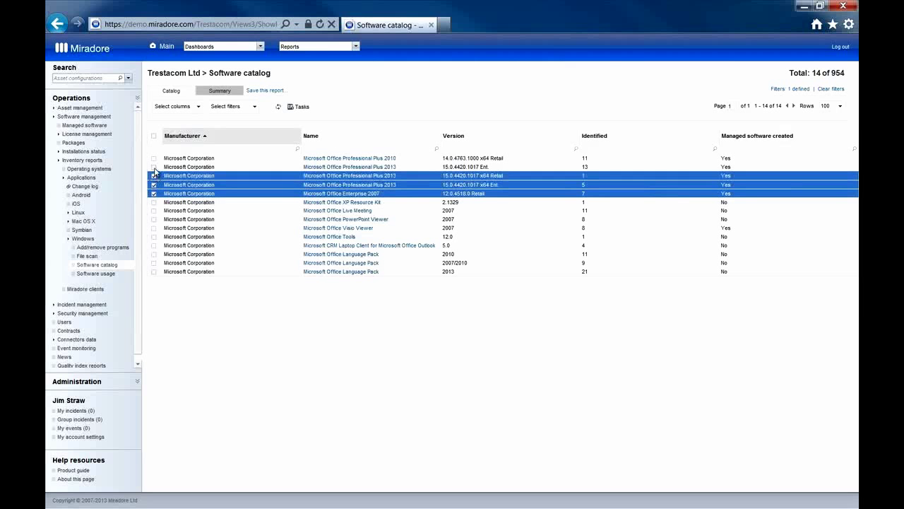
{"action": "left_click", "coordinate": [154, 166]}
{"action": "left_click", "coordinate": [154, 159]}
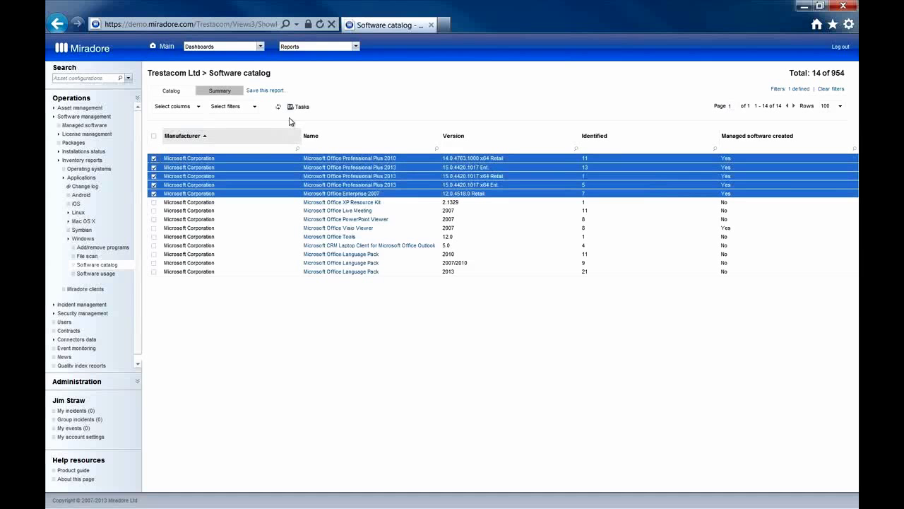
{"action": "left_click", "coordinate": [302, 107]}
{"action": "mouse_move", "coordinate": [357, 186]}
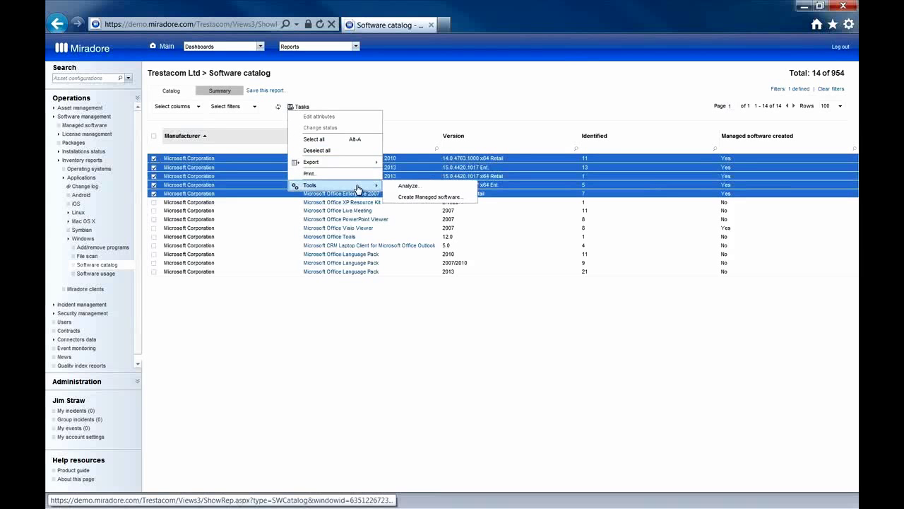
- Analyze the five entries as location bars, drilled down EMEA to Finland: Helsinki 4, Lappeenranta 4
{"action": "left_click", "coordinate": [440, 187]}
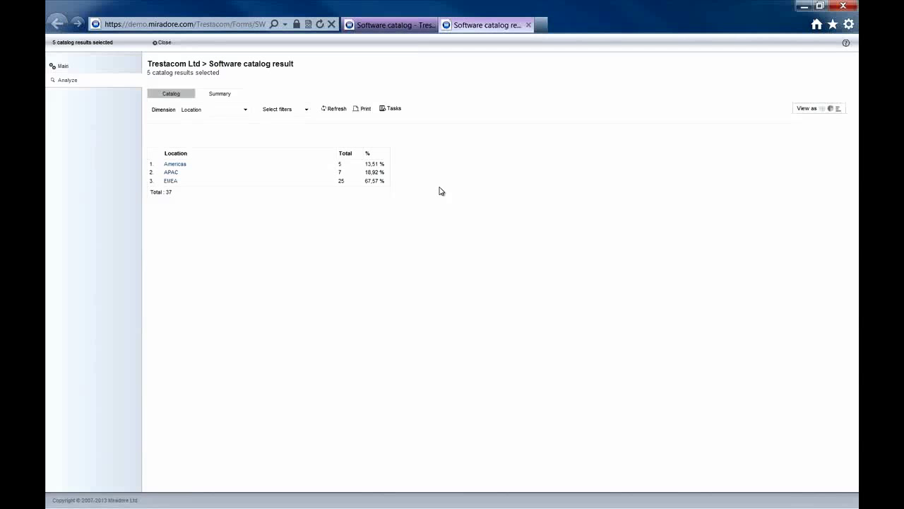
{"action": "left_click", "coordinate": [839, 110]}
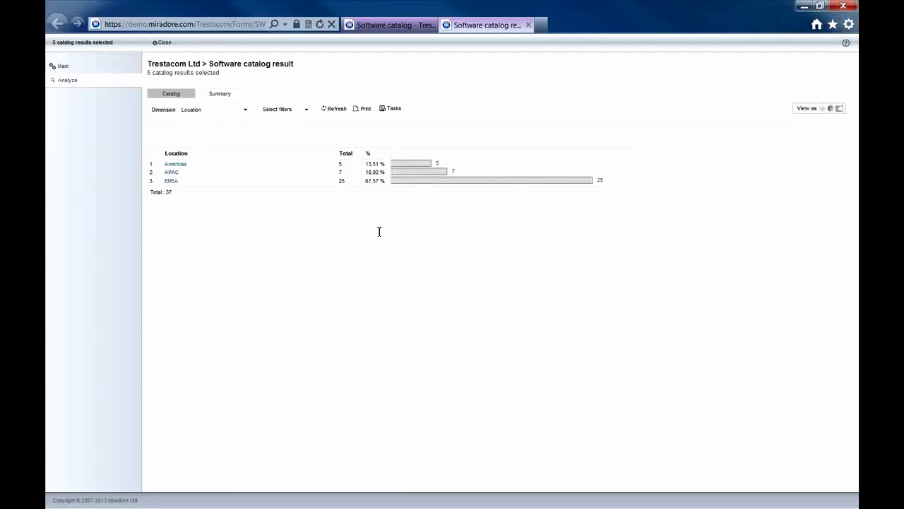
{"action": "left_click", "coordinate": [172, 182]}
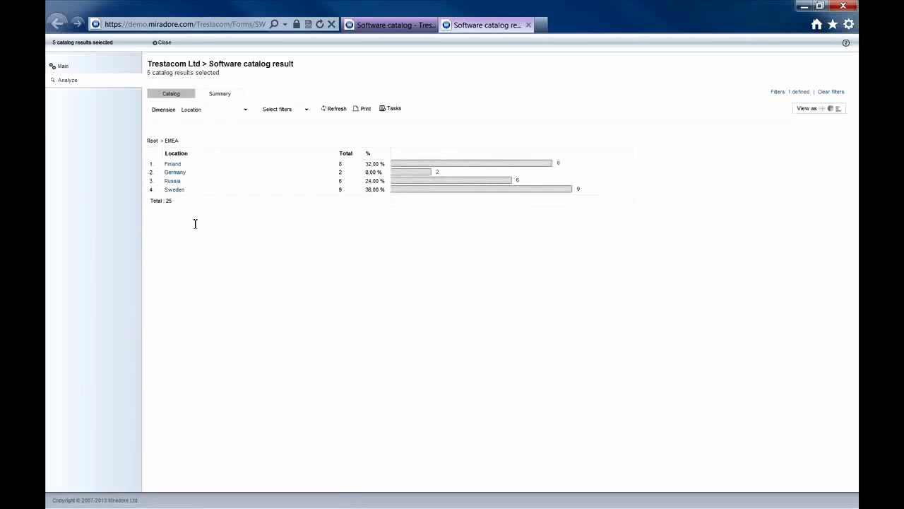
{"action": "left_click", "coordinate": [177, 172]}
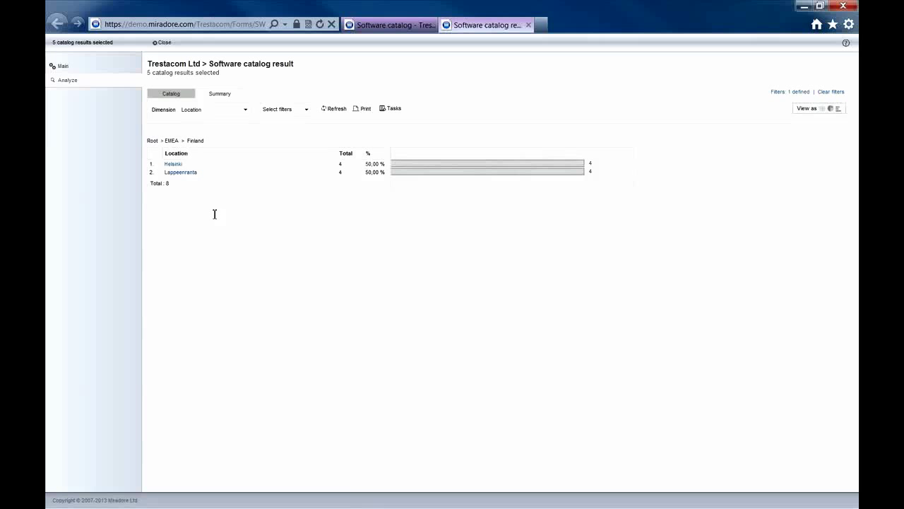
- Set the summary dimension to Version, then show the Catalog list of 37 devices
{"action": "left_click", "coordinate": [245, 111]}
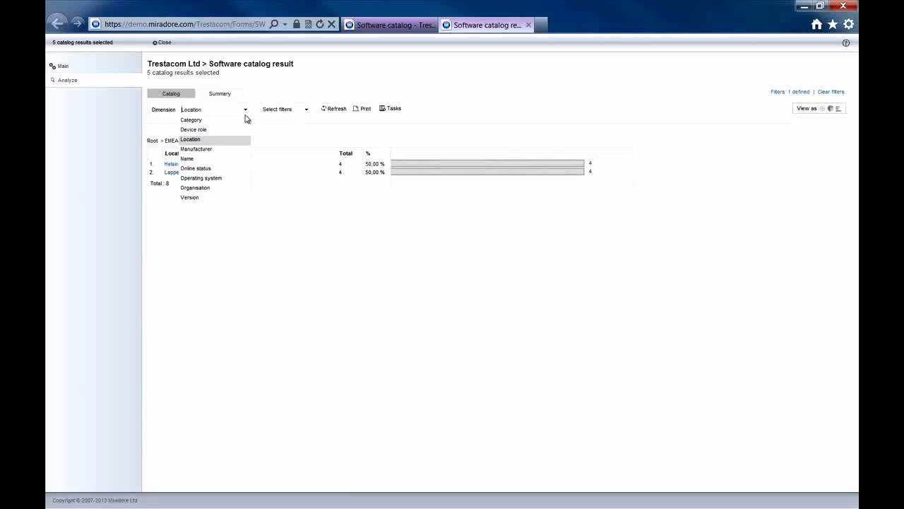
{"action": "left_click", "coordinate": [221, 197]}
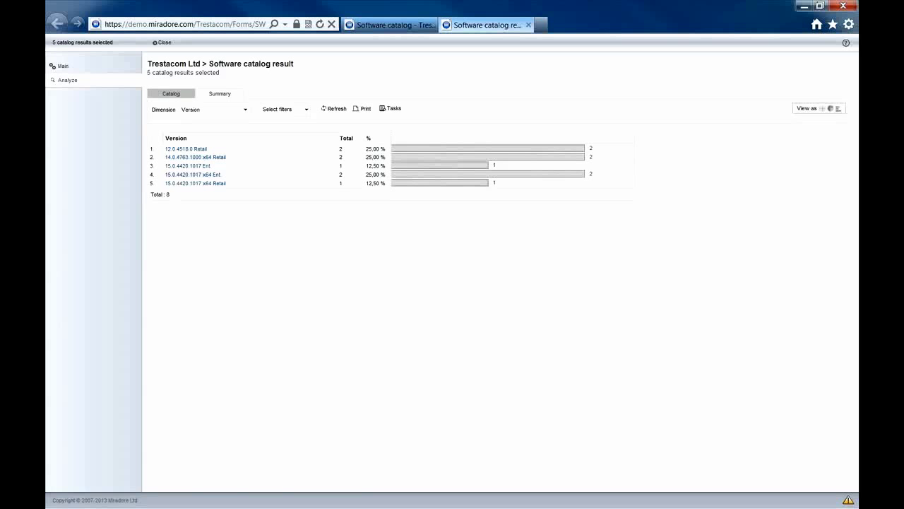
{"action": "left_click", "coordinate": [179, 93]}
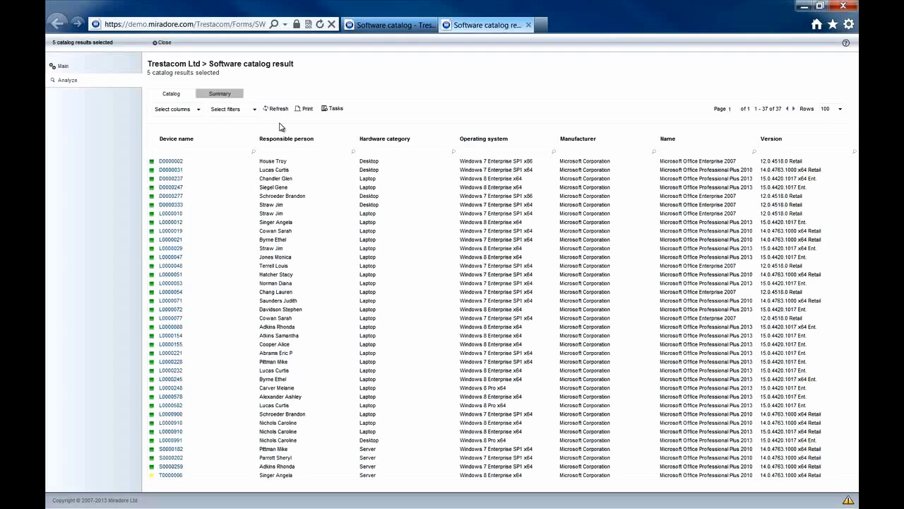
- Export the 37-device list to Excel and open Analyze_SWCatalog_20130806_143301.xls
{"action": "left_click", "coordinate": [331, 110]}
{"action": "mouse_move", "coordinate": [350, 140]}
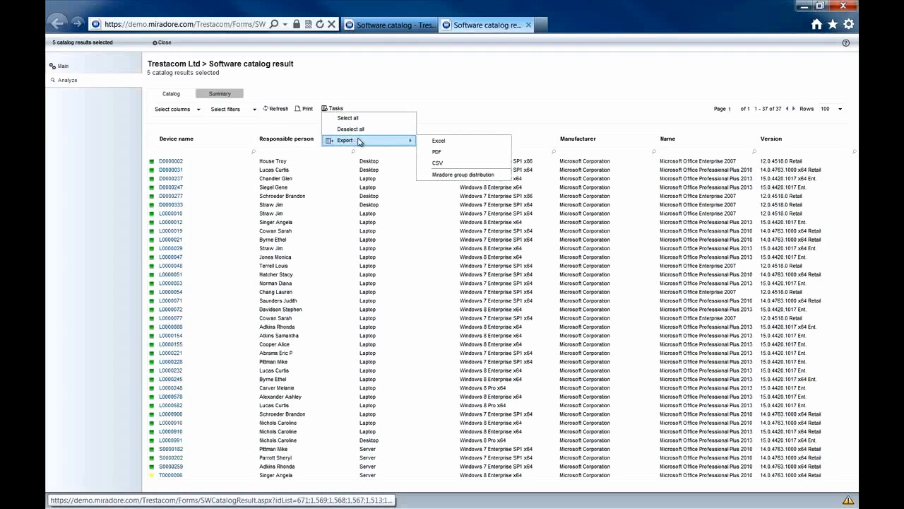
{"action": "left_click", "coordinate": [477, 144]}
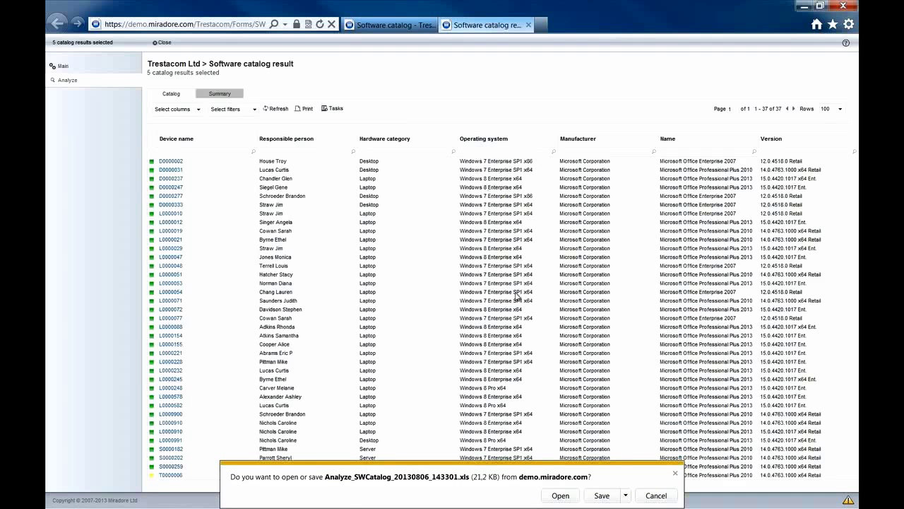
{"action": "left_click", "coordinate": [560, 495]}
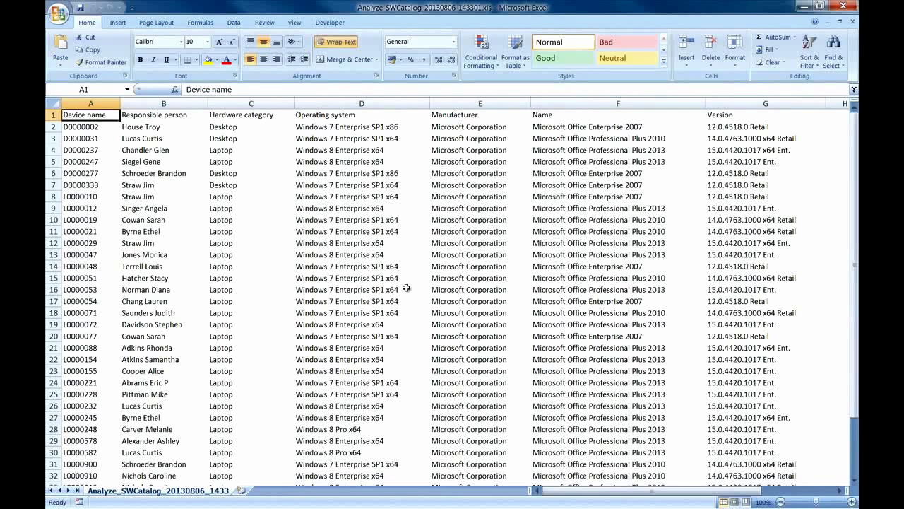
- Scroll to the last row of the exported device list, then close Excel
{"action": "scroll", "coordinate": [406, 287], "scroll_direction": "down", "scroll_amount": 4}
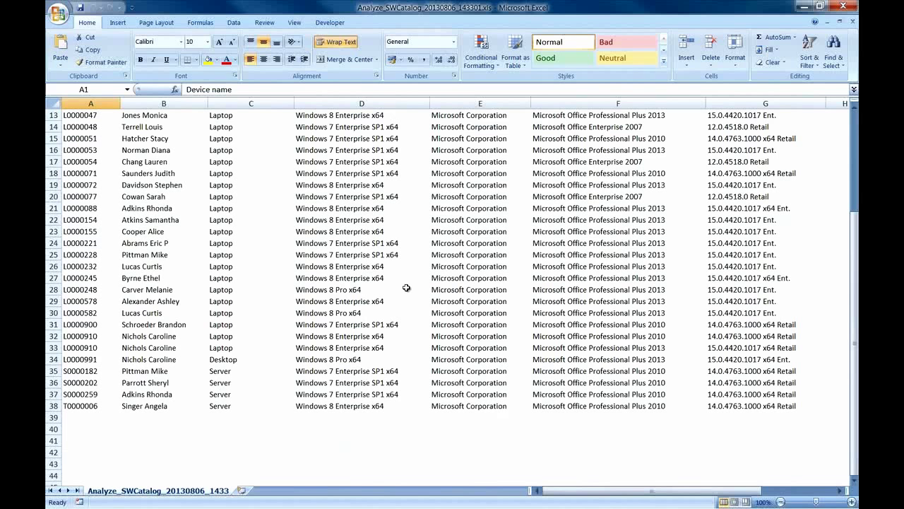
{"action": "left_click", "coordinate": [845, 7]}
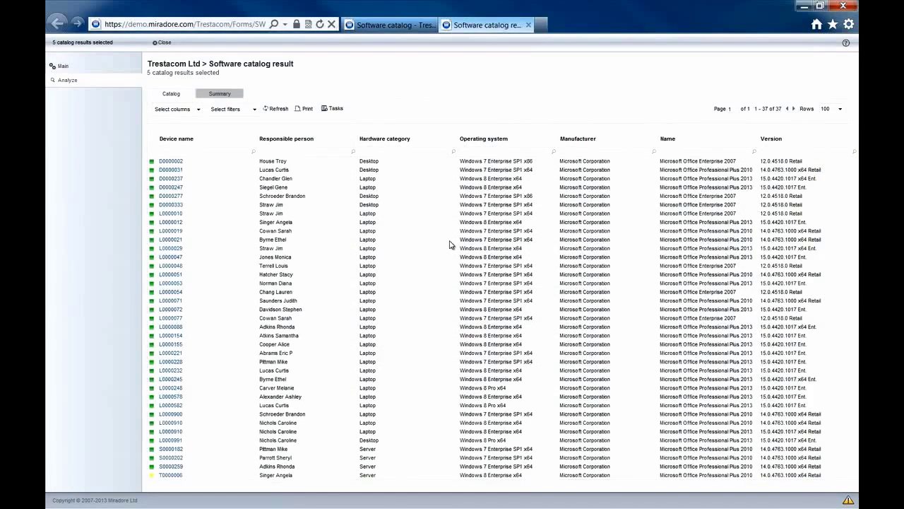
- Close the Software catalog result window to return to the Office catalog summary
{"action": "left_click", "coordinate": [162, 43]}
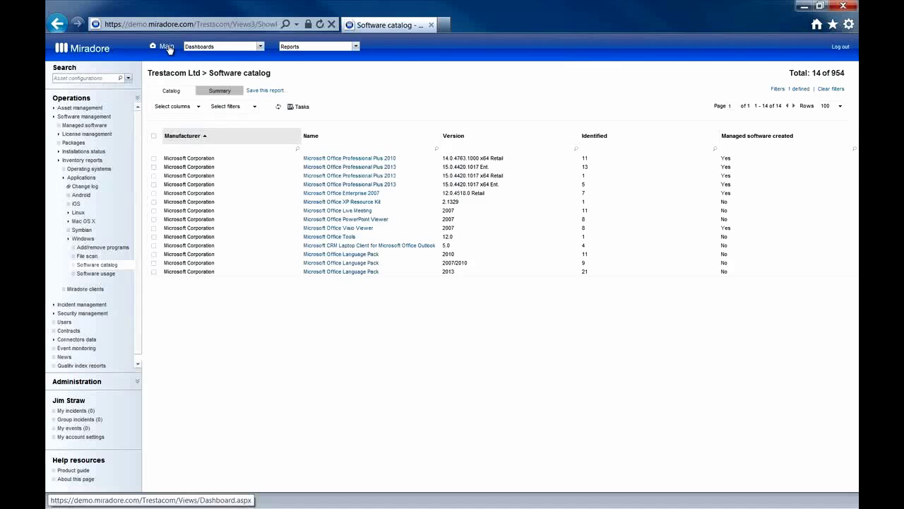
- Select Microsoft Office Live Meeting 2007 and launch Tasks > Tools > Create Managed software
{"action": "left_click", "coordinate": [154, 211]}
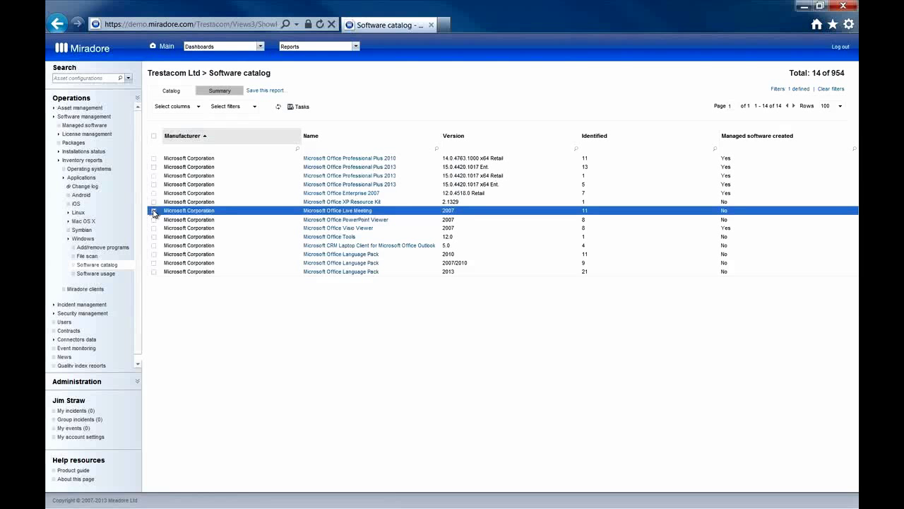
{"action": "left_click", "coordinate": [299, 110]}
{"action": "mouse_move", "coordinate": [339, 186]}
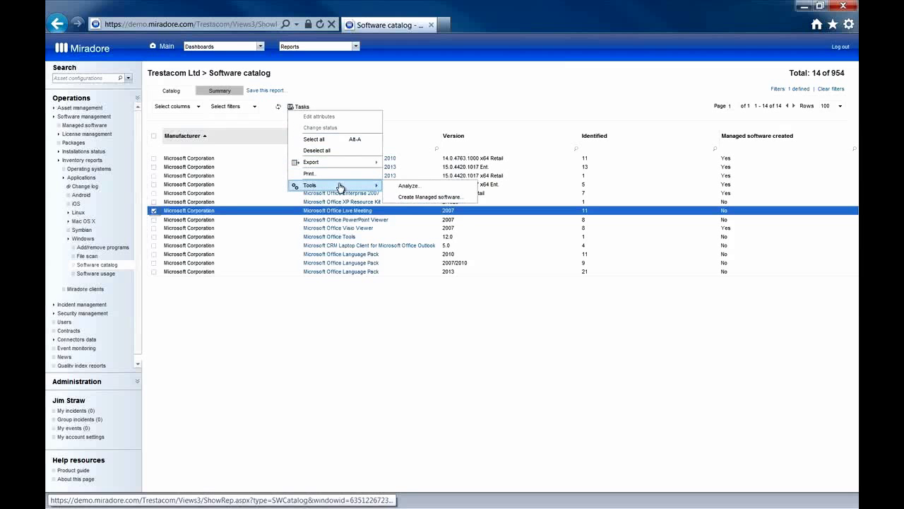
{"action": "left_click", "coordinate": [419, 199]}
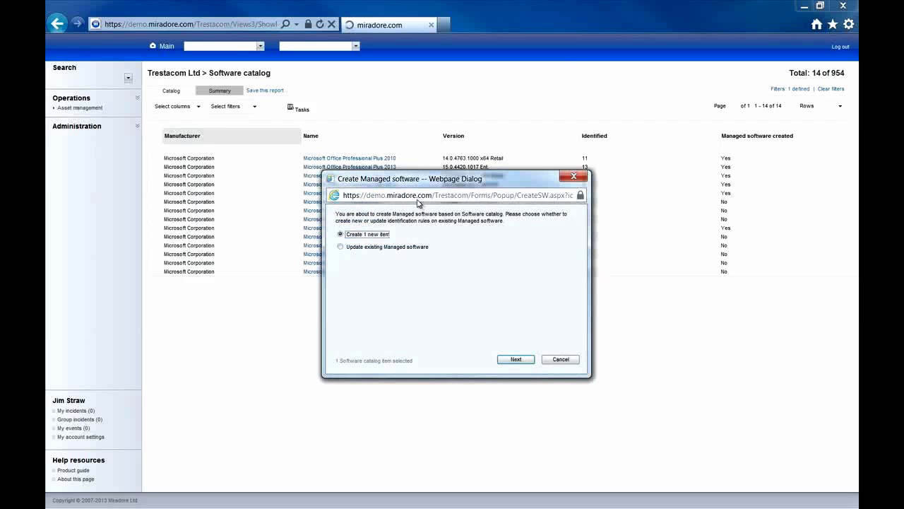
- Create one new managed software item for Live Meeting 2007 with License needed and Measure usage set to Yes
{"action": "left_click", "coordinate": [515, 360]}
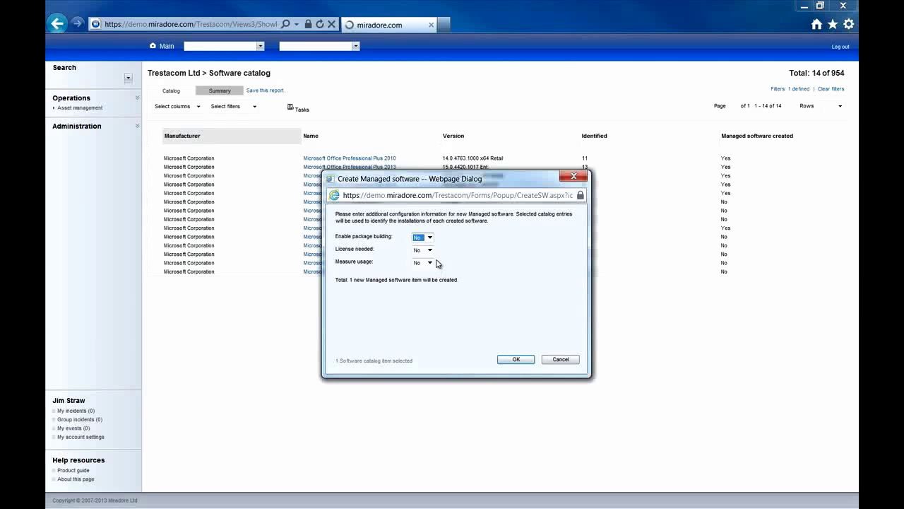
{"action": "left_click", "coordinate": [430, 251]}
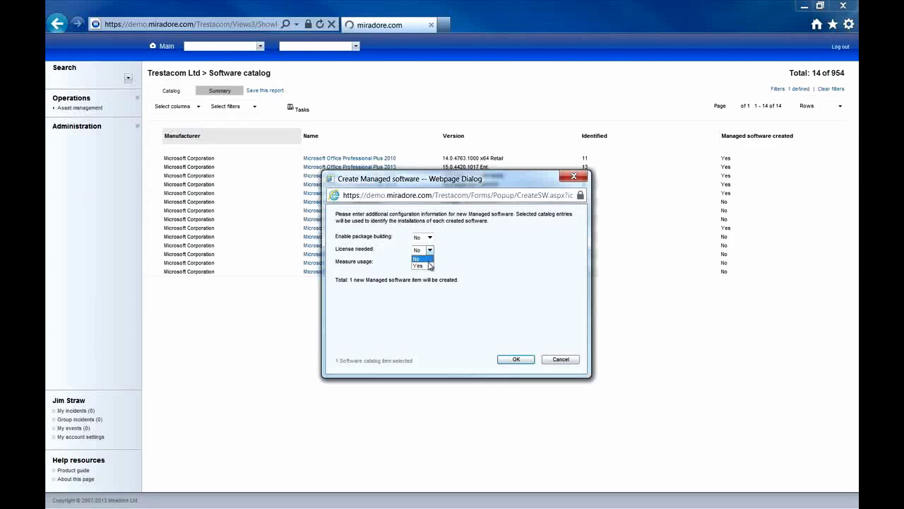
{"action": "left_click", "coordinate": [426, 264]}
{"action": "left_click", "coordinate": [429, 263]}
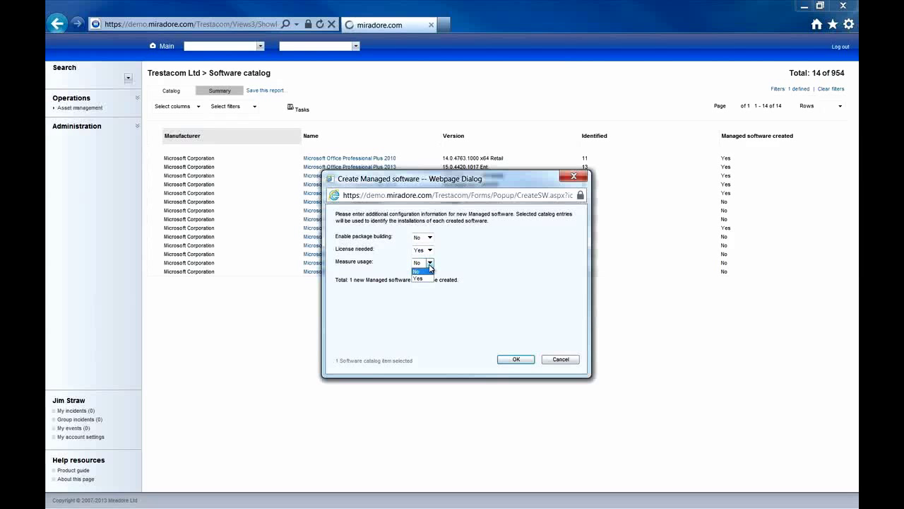
{"action": "left_click", "coordinate": [427, 279]}
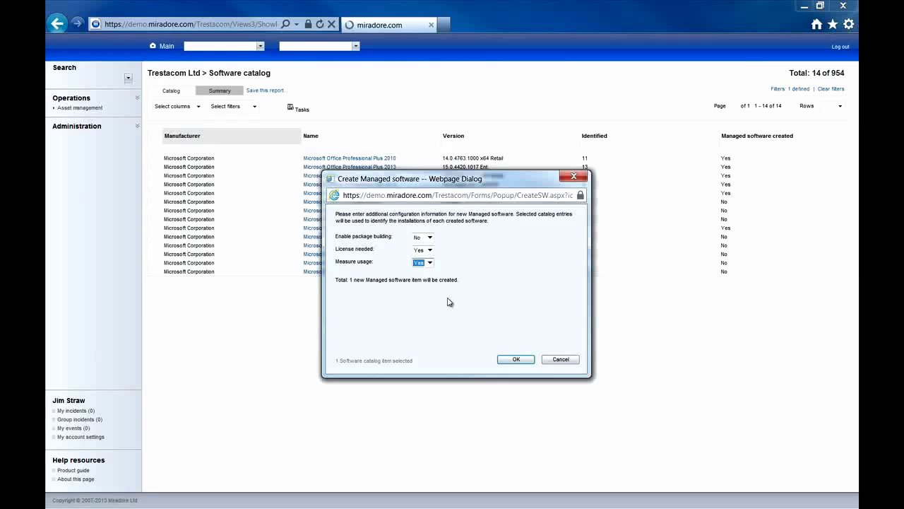
{"action": "left_click", "coordinate": [510, 360]}
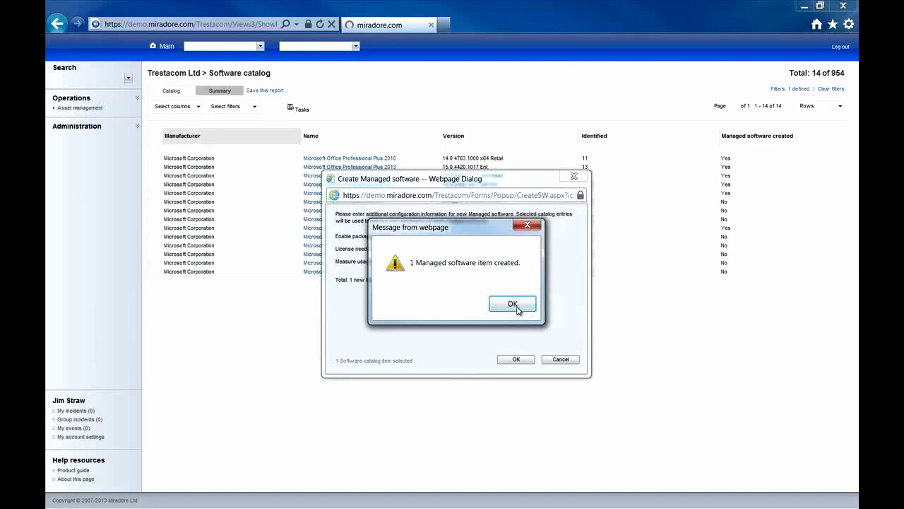
{"action": "left_click", "coordinate": [517, 309]}
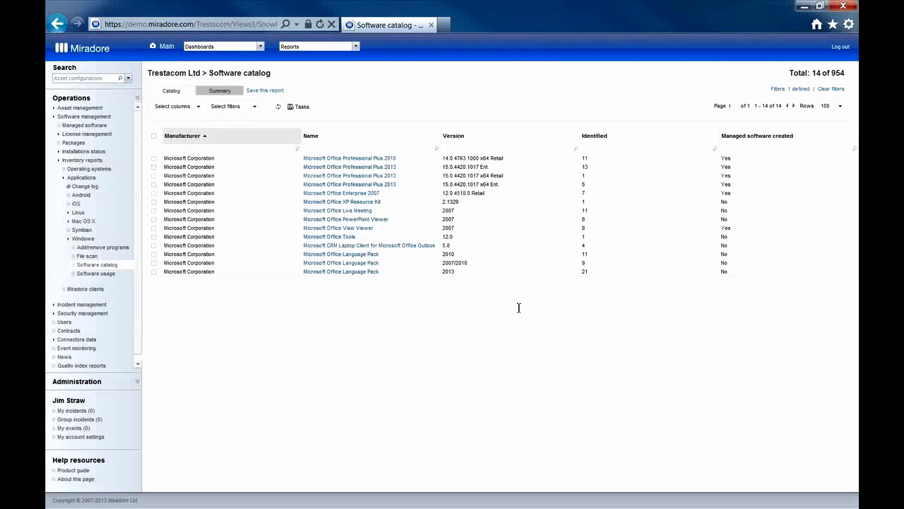
- Refresh the catalog and open the Live Meeting 2007 entry's Software catalog result page
{"action": "left_click", "coordinate": [279, 109]}
{"action": "left_click", "coordinate": [473, 210]}
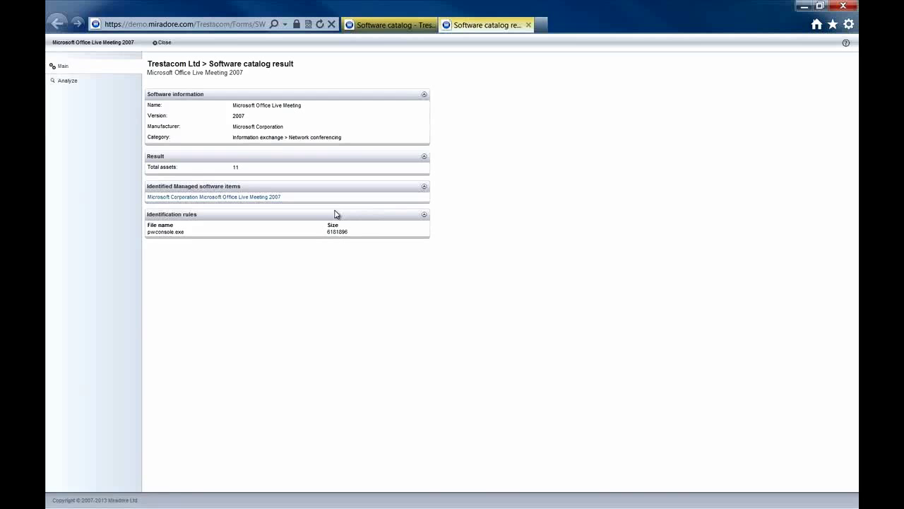
- Open the Live Meeting managed software record and start a new license pool from it
{"action": "left_click", "coordinate": [272, 202]}
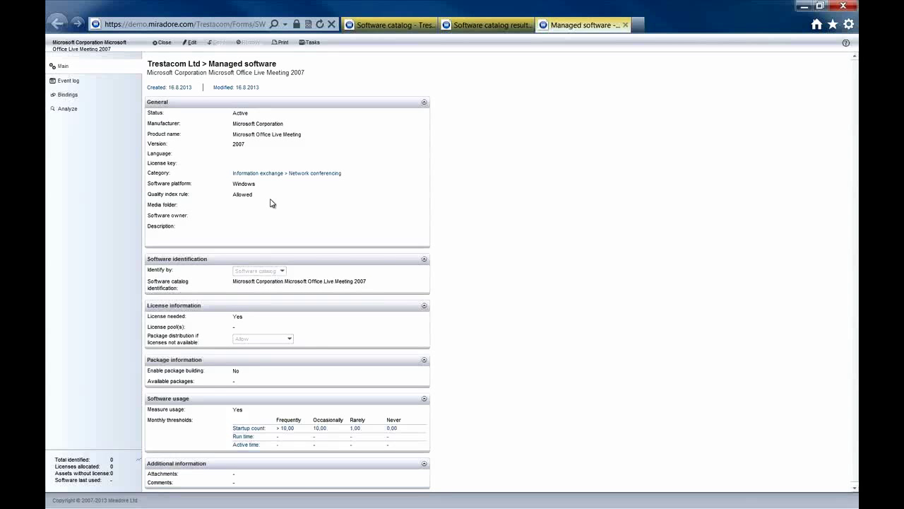
{"action": "left_click", "coordinate": [192, 43]}
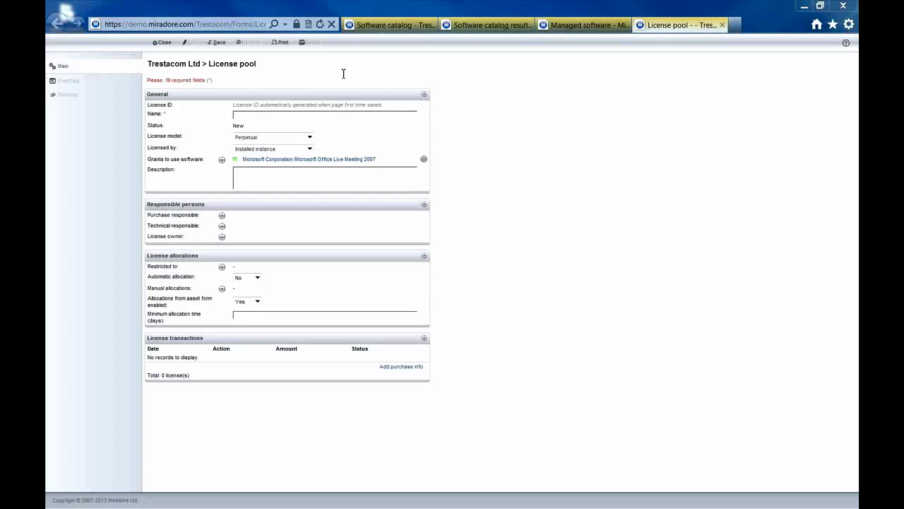
- Name the pool 'Microsoft Office Live Meeting', with Rental license model, licensed by Named users
{"action": "left_click", "coordinate": [293, 115]}
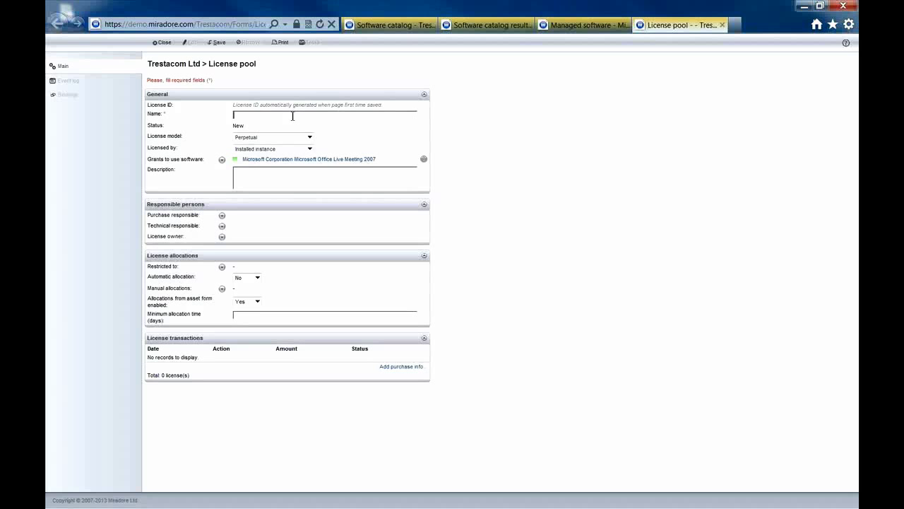
{"action": "type", "text": "Microsoft Office Live Meeting"}
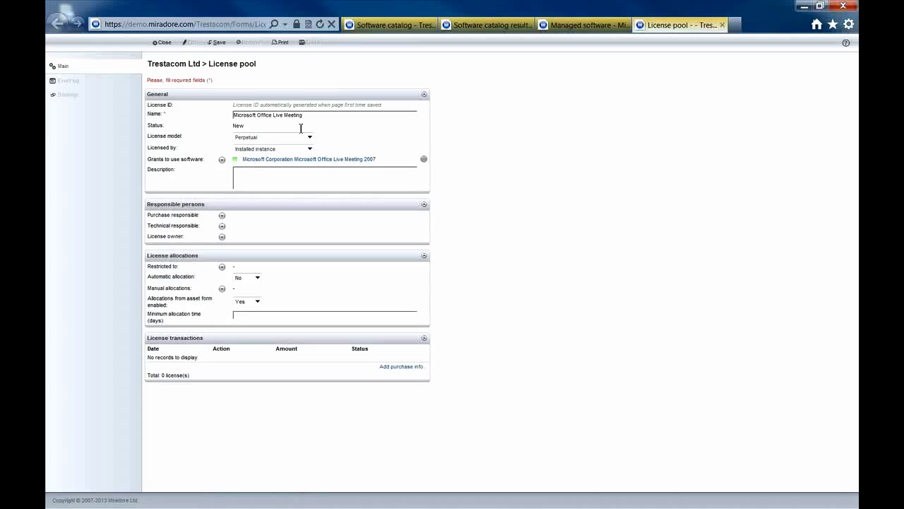
{"action": "left_click", "coordinate": [311, 139]}
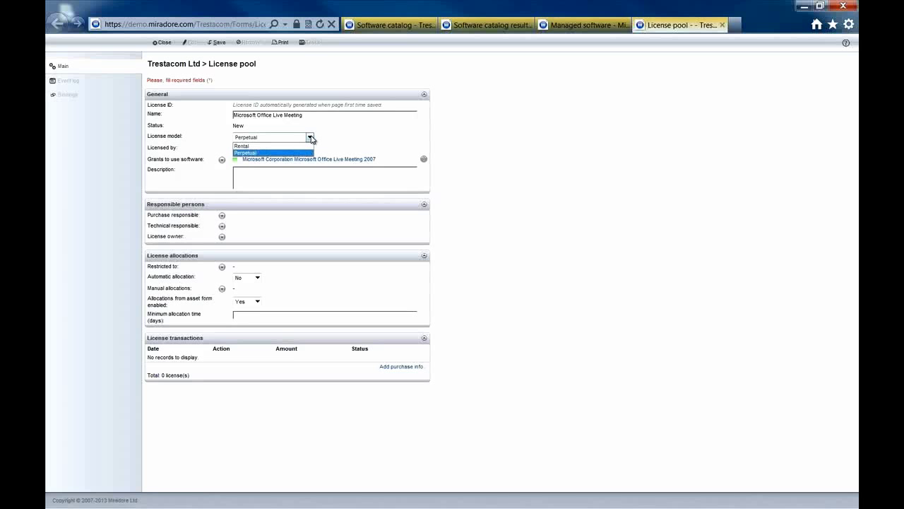
{"action": "left_click", "coordinate": [308, 149]}
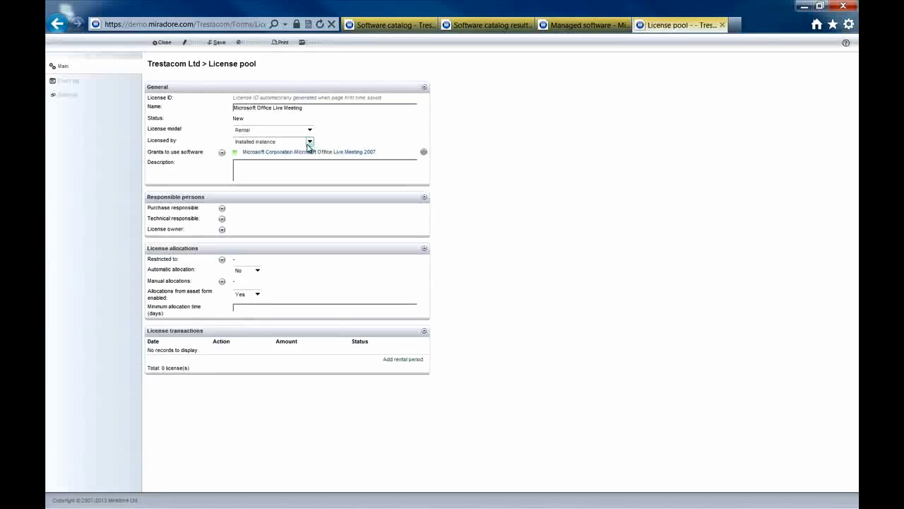
{"action": "left_click", "coordinate": [310, 142]}
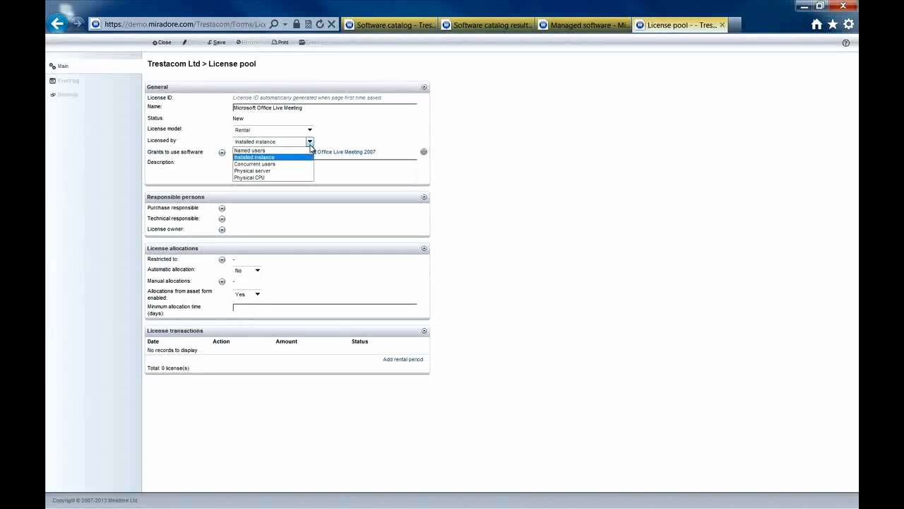
{"action": "left_click", "coordinate": [309, 151]}
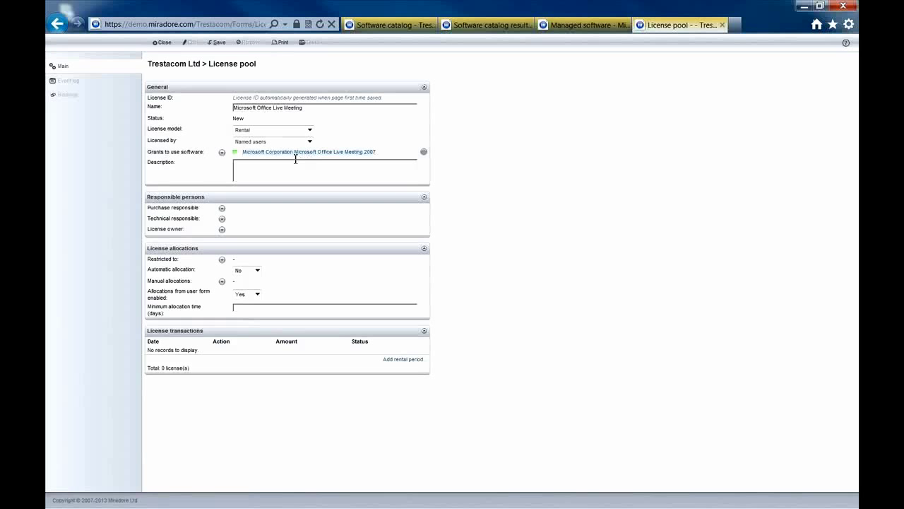
- Enter the description 'Standard license: up to 250 participants per meeting'
{"action": "left_click", "coordinate": [275, 167]}
{"action": "type", "text": "Standard license"}
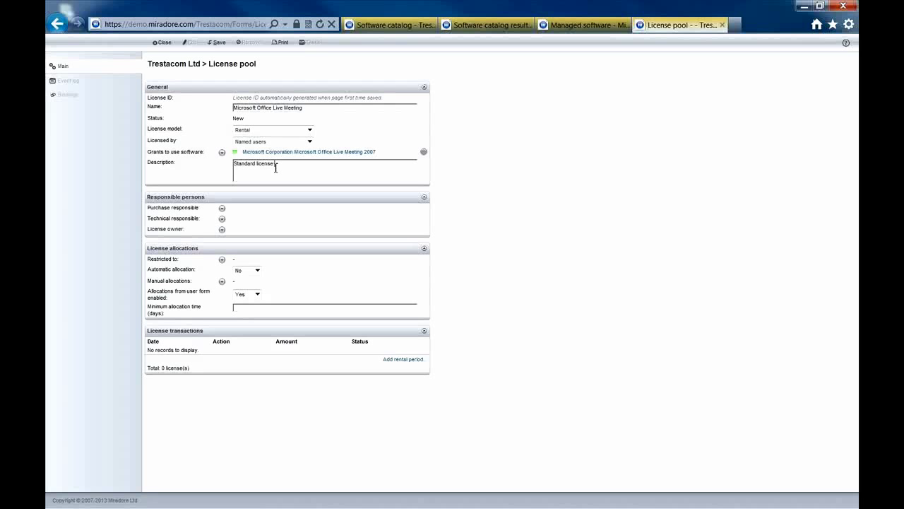
{"action": "type", "text": " up to 2"}
{"action": "type", "text": "0 participants per meeting"}
- Search for the user by name and set them as purchase responsible
{"action": "left_click", "coordinate": [222, 208]}
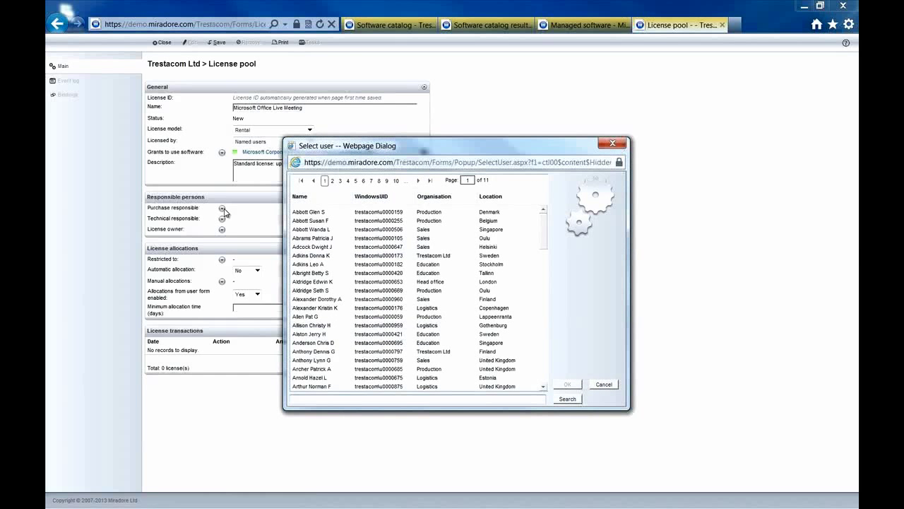
{"action": "type", "text": "straw"}
{"action": "key", "text": "Return"}
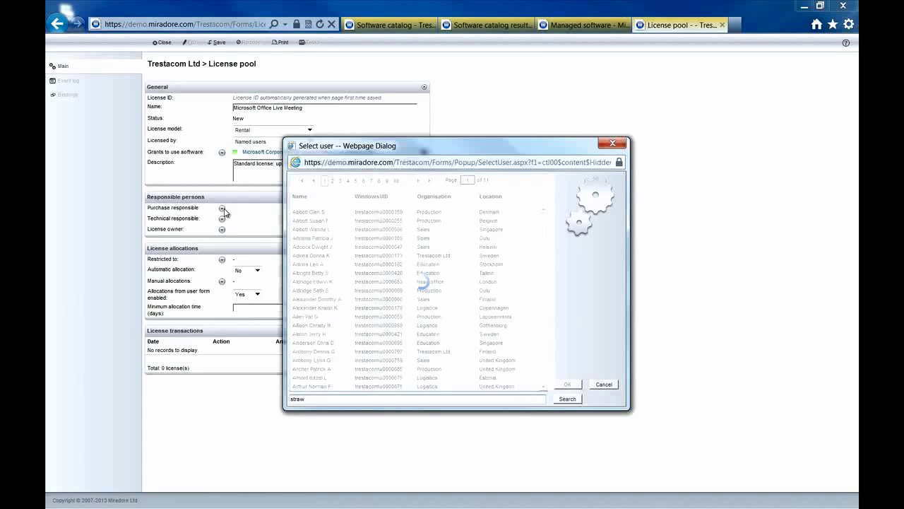
{"action": "left_click", "coordinate": [308, 216]}
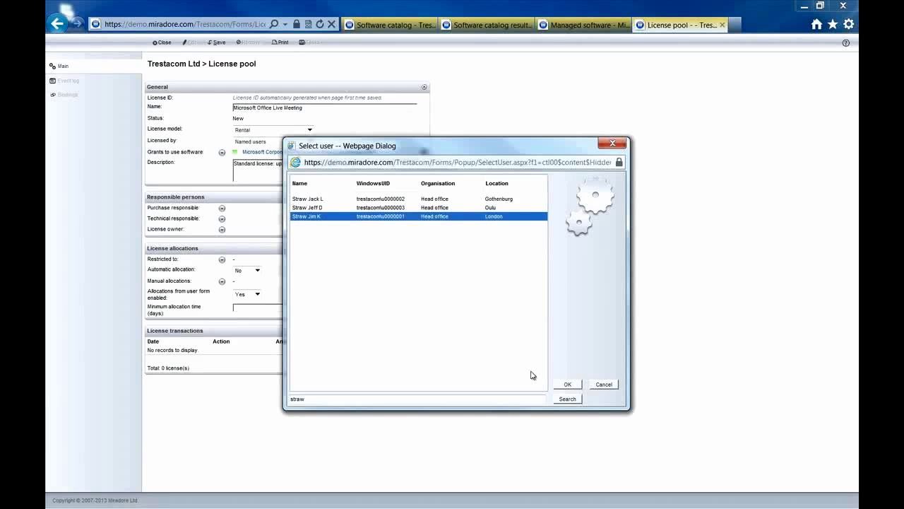
{"action": "left_click", "coordinate": [567, 383]}
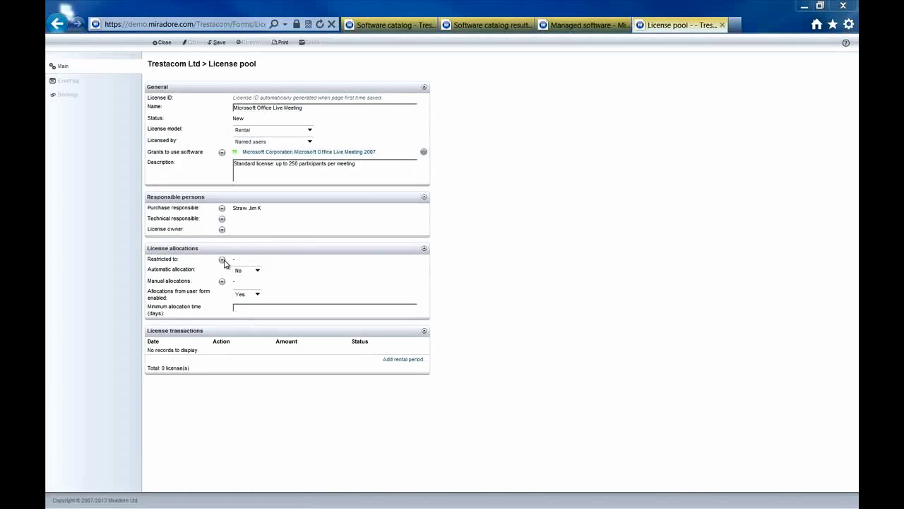
- Restrict allocations to Organisation equals Trestacom Ltd
{"action": "left_click", "coordinate": [222, 260]}
{"action": "left_click", "coordinate": [472, 215]}
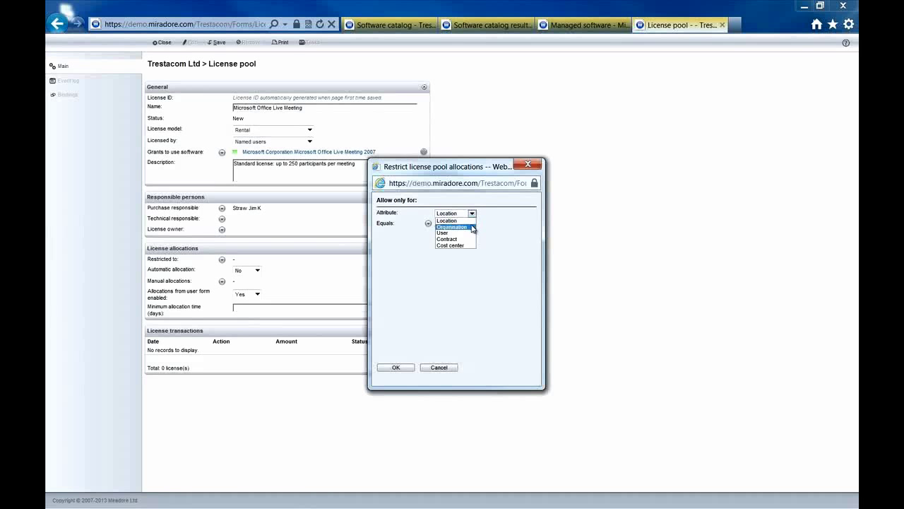
{"action": "left_click", "coordinate": [472, 226]}
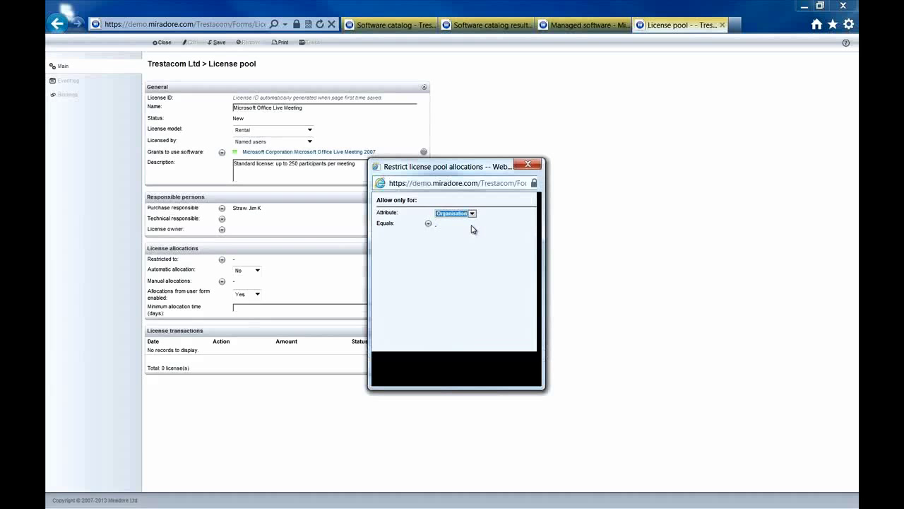
{"action": "left_click", "coordinate": [429, 225]}
{"action": "left_click", "coordinate": [350, 211]}
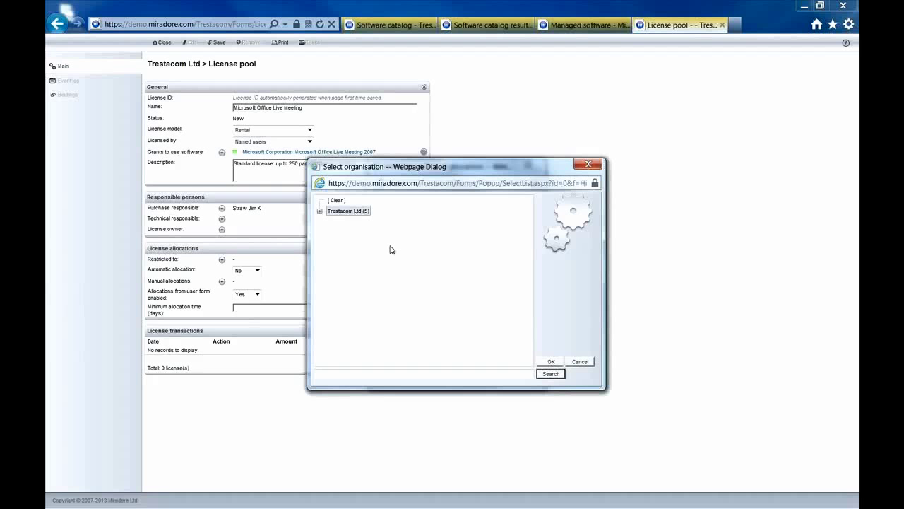
{"action": "left_click", "coordinate": [551, 361]}
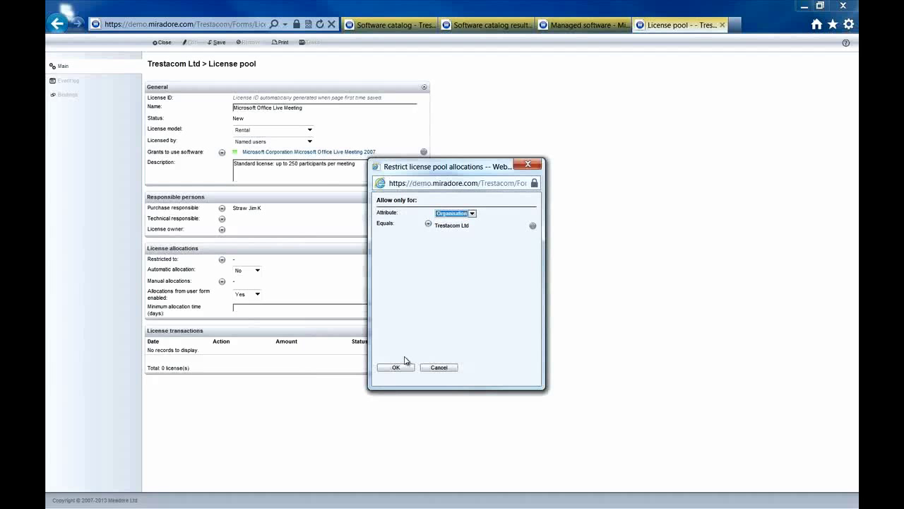
{"action": "left_click", "coordinate": [400, 367]}
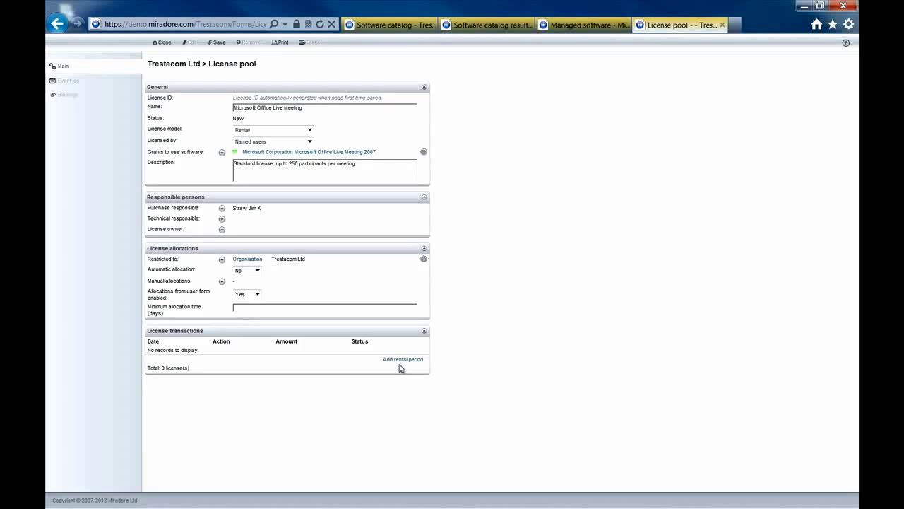
- Set Automatic allocation to Yes, keeping the Software inventory rule and Normal pool priority
{"action": "left_click", "coordinate": [258, 272]}
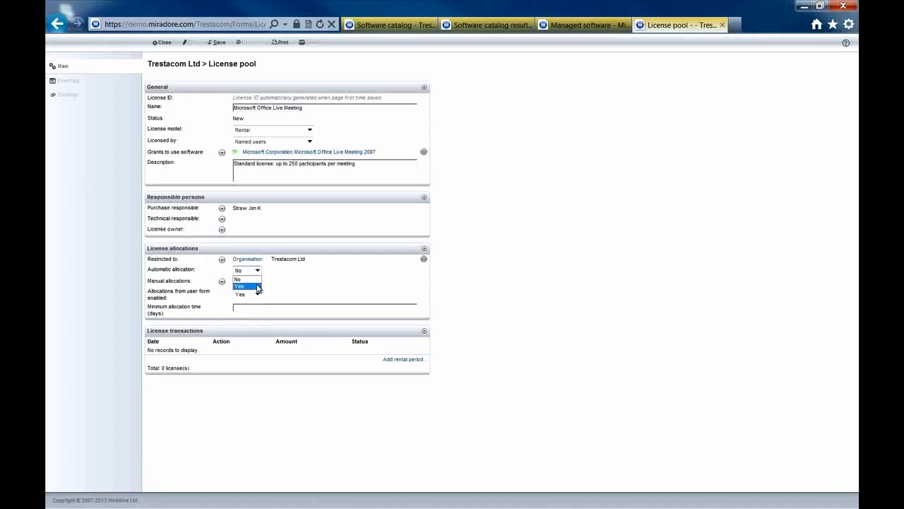
{"action": "left_click", "coordinate": [258, 287]}
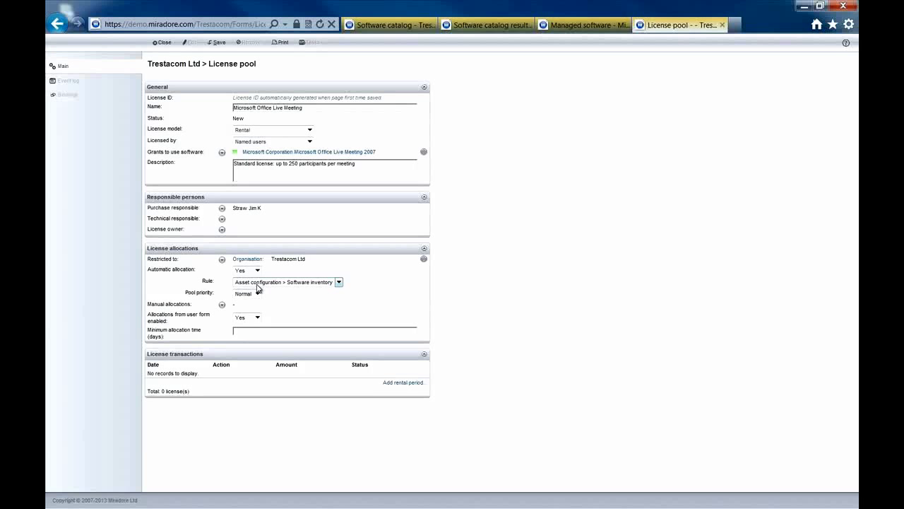
- Start a rental period named 'Standard licenses' with 11 licenses at 4.50 USD each
{"action": "left_click", "coordinate": [401, 382]}
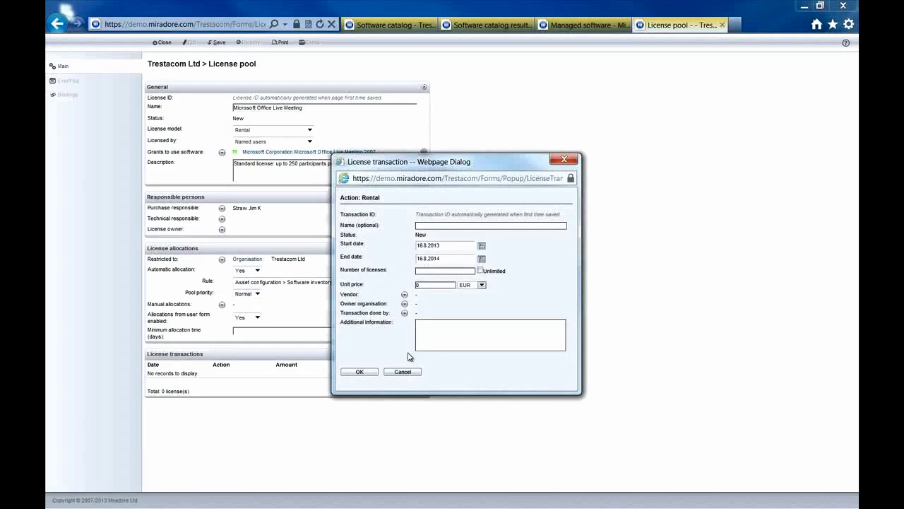
{"action": "left_click", "coordinate": [441, 226]}
{"action": "type", "text": "Standard licenses"}
{"action": "left_click", "coordinate": [442, 271]}
{"action": "type", "text": "11"}
{"action": "key", "text": "BackSpace"}
{"action": "type", "text": "4.50"}
{"action": "left_click", "coordinate": [483, 284]}
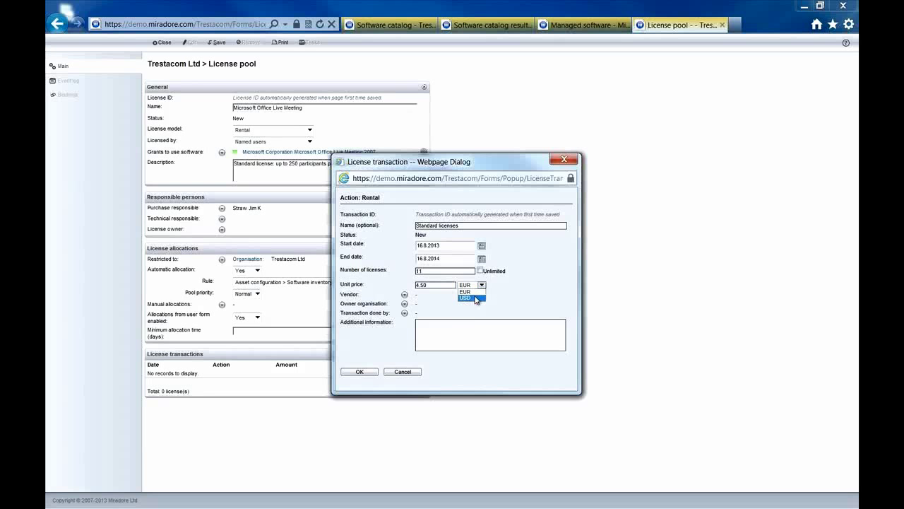
{"action": "left_click", "coordinate": [476, 300]}
- Set vendor Microsoft Corporation, owner Trestacom Ltd and the transaction user, then add the rental
{"action": "left_click", "coordinate": [405, 295]}
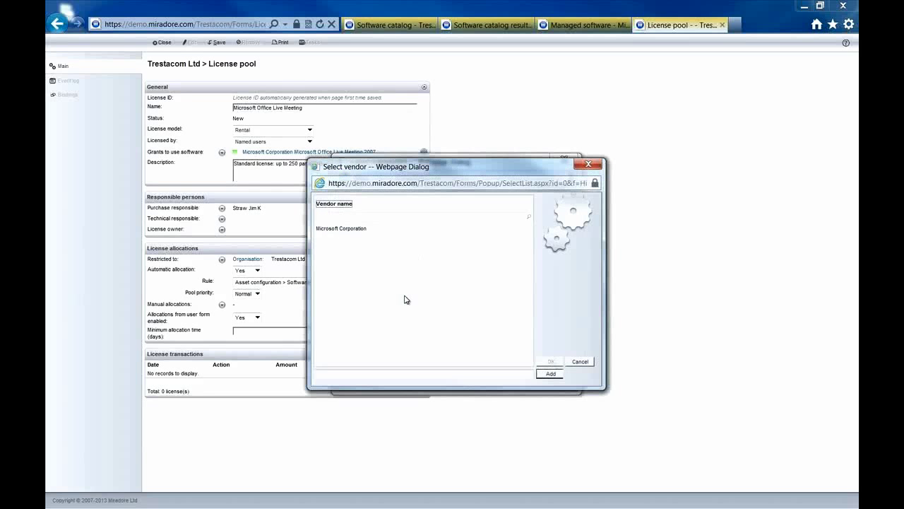
{"action": "double_click", "coordinate": [356, 229]}
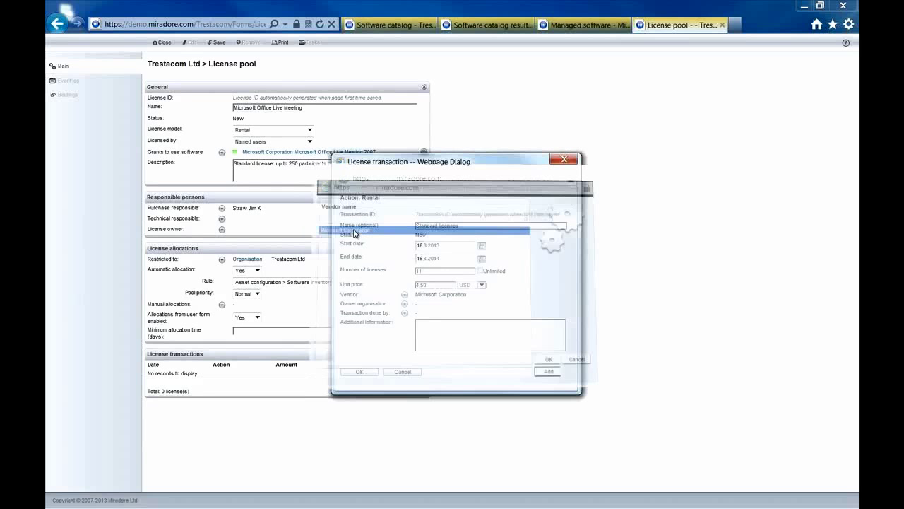
{"action": "left_click", "coordinate": [404, 303]}
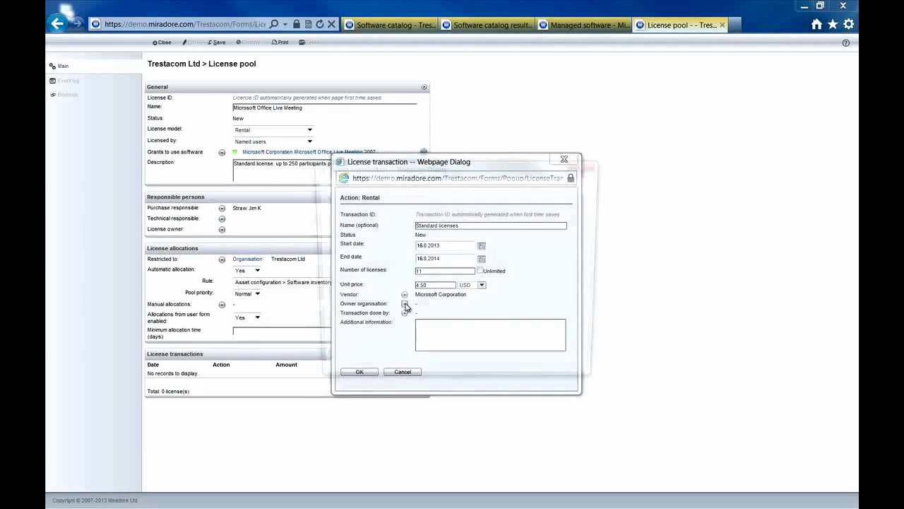
{"action": "double_click", "coordinate": [354, 215]}
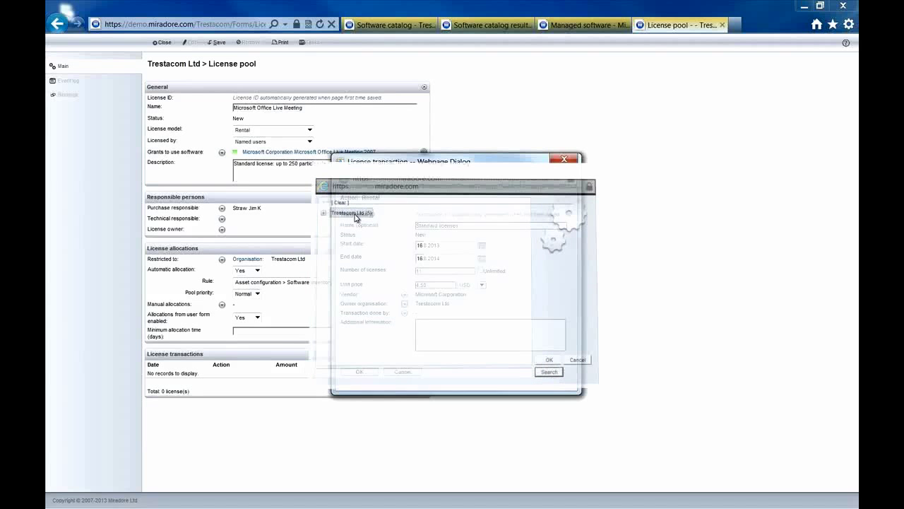
{"action": "left_click", "coordinate": [405, 313]}
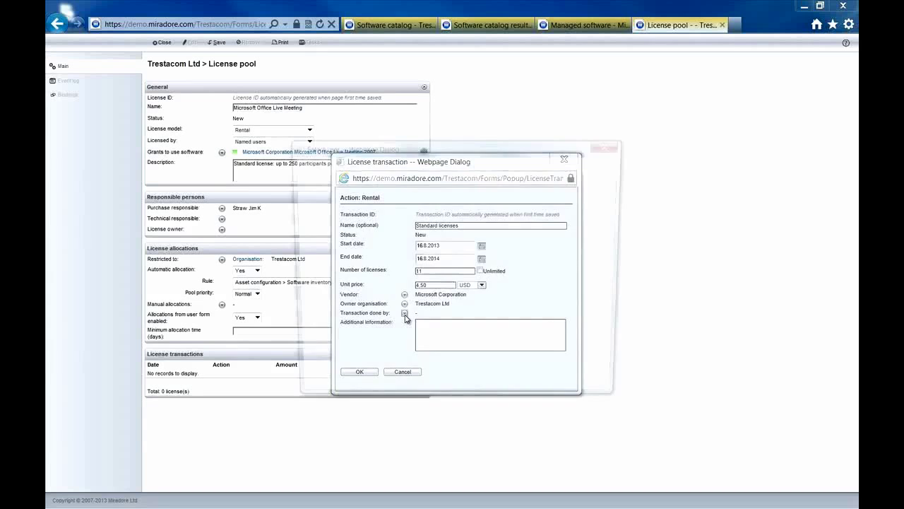
{"action": "type", "text": "straw"}
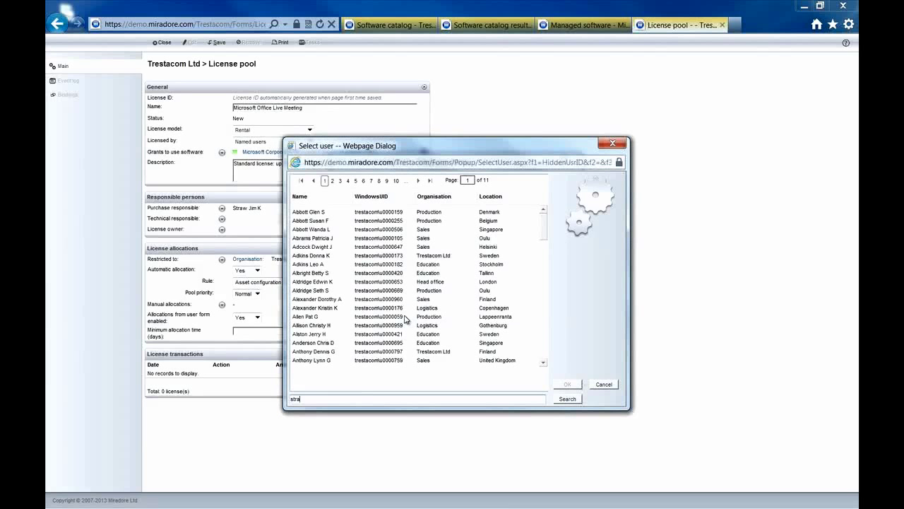
{"action": "key", "text": "Return"}
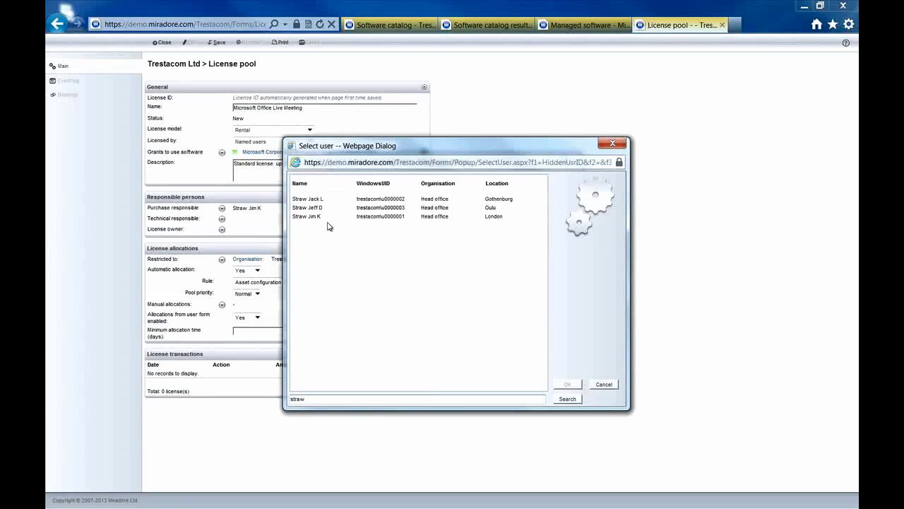
{"action": "double_click", "coordinate": [326, 219]}
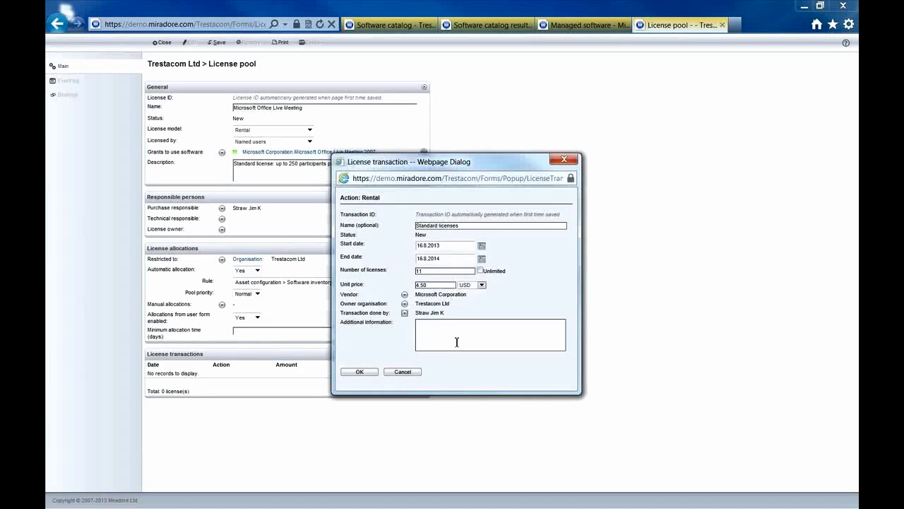
{"action": "left_click", "coordinate": [360, 371]}
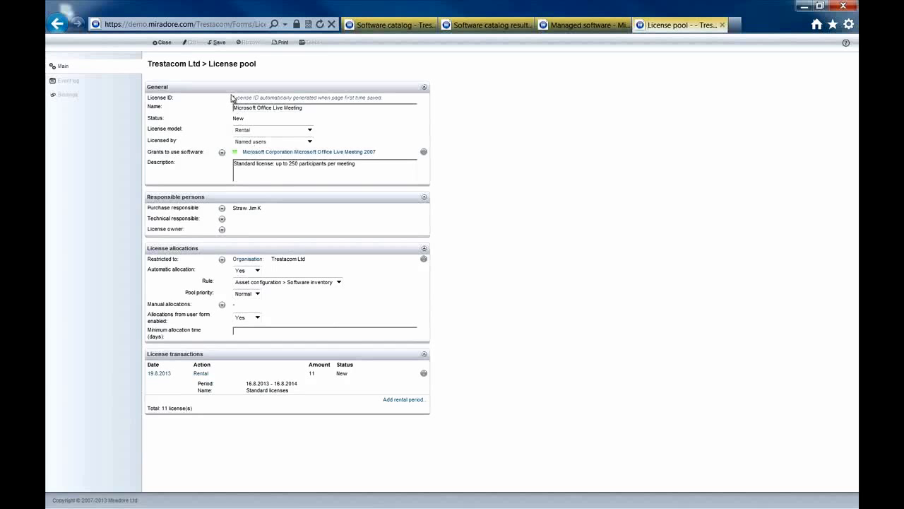
- Save and activate the Office Live Meeting rental license pool, then close it
{"action": "left_click", "coordinate": [219, 43]}
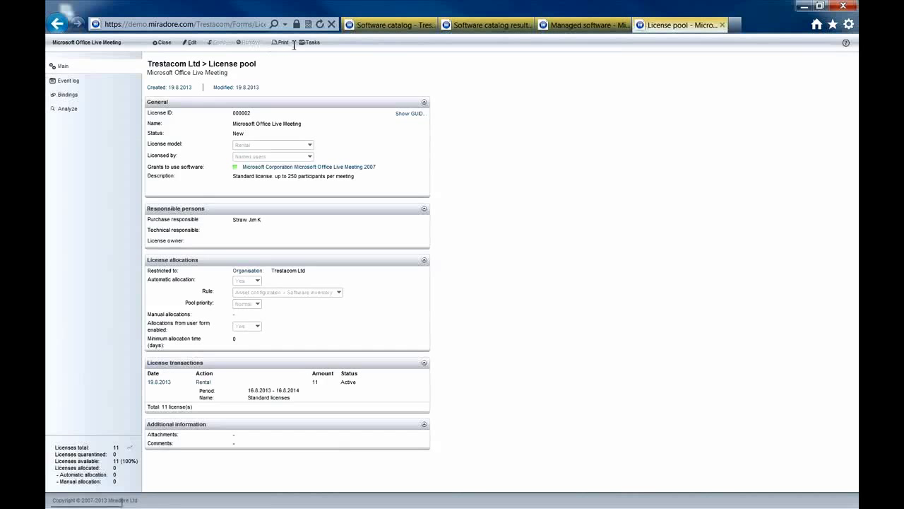
{"action": "mouse_move", "coordinate": [303, 43]}
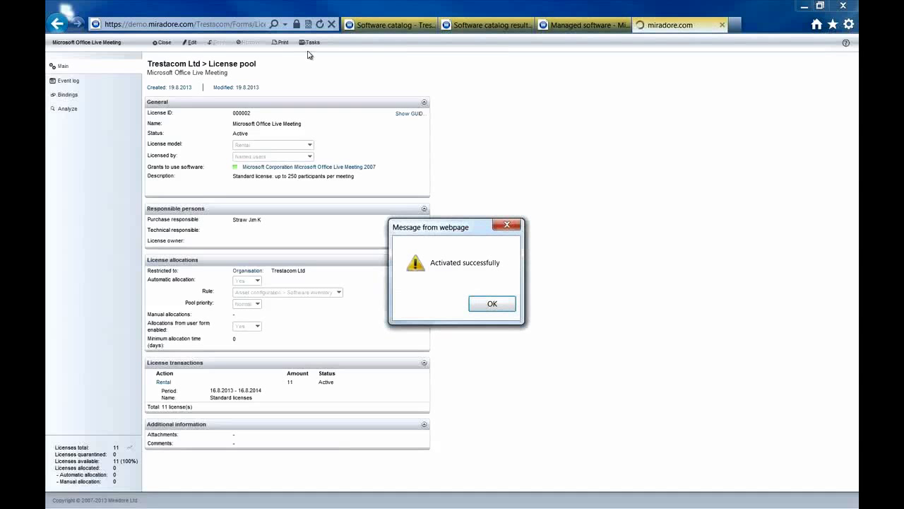
{"action": "left_click", "coordinate": [493, 304]}
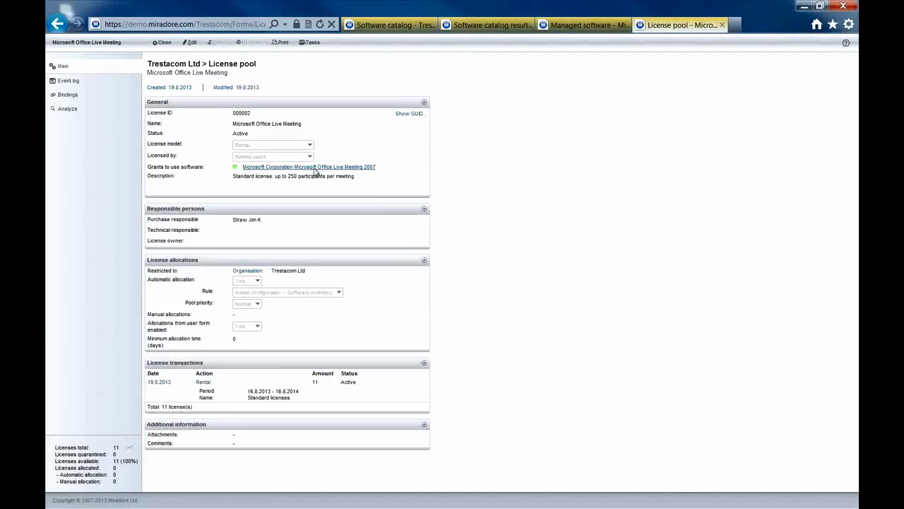
{"action": "left_click", "coordinate": [165, 43]}
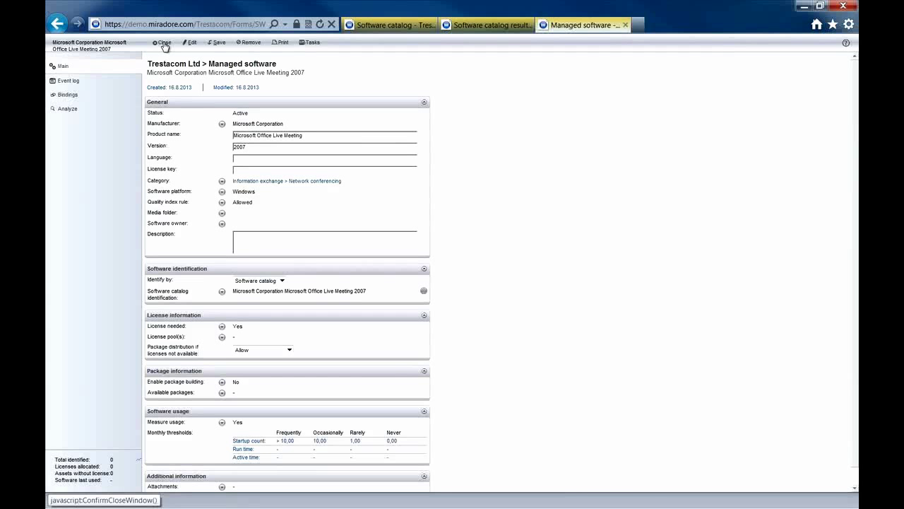
- Save and close the Live Meeting 2007 managed software page and its catalog result
{"action": "left_click", "coordinate": [165, 43]}
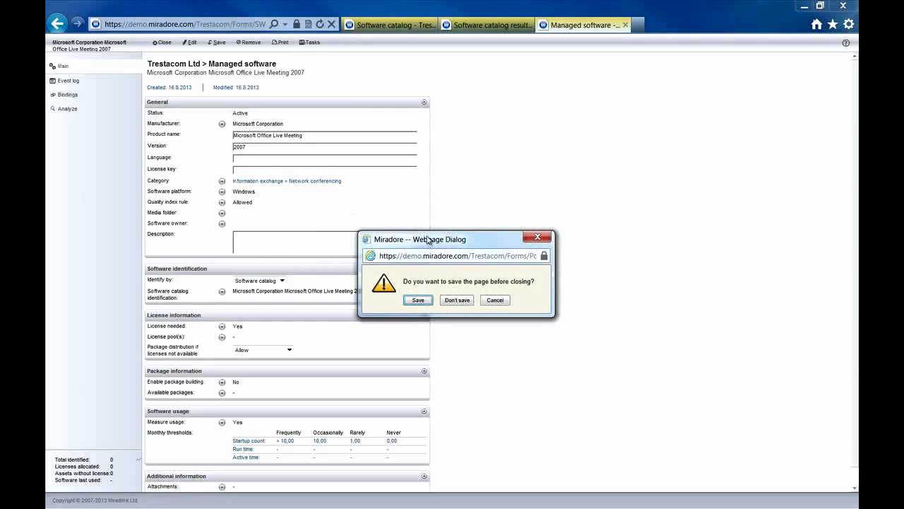
{"action": "left_click", "coordinate": [418, 301]}
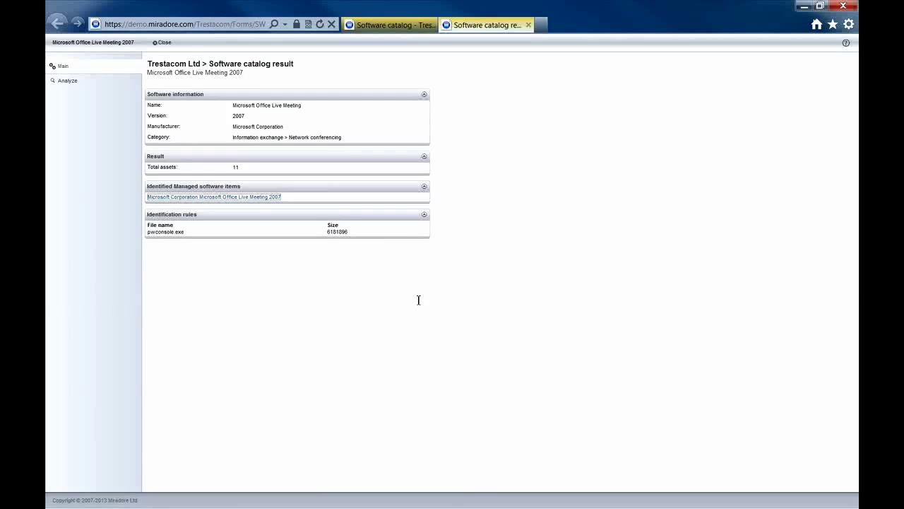
{"action": "left_click", "coordinate": [170, 47]}
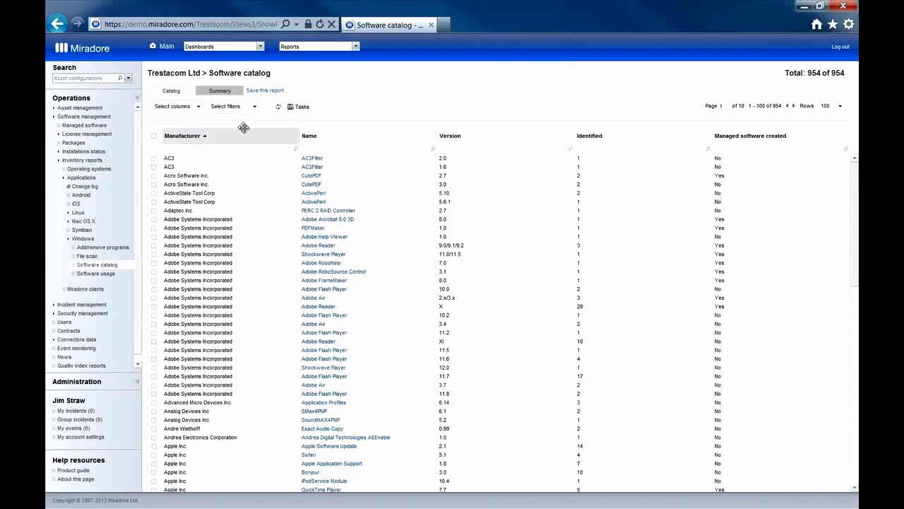
- Open the Visual Studio 2012 Professional license pool, view its allocation history, then close it
{"action": "left_click", "coordinate": [115, 136]}
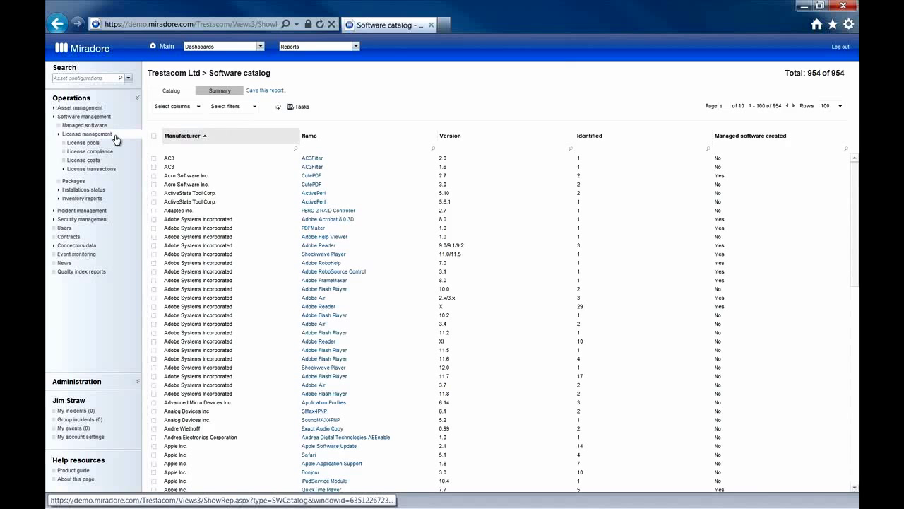
{"action": "left_click", "coordinate": [116, 144]}
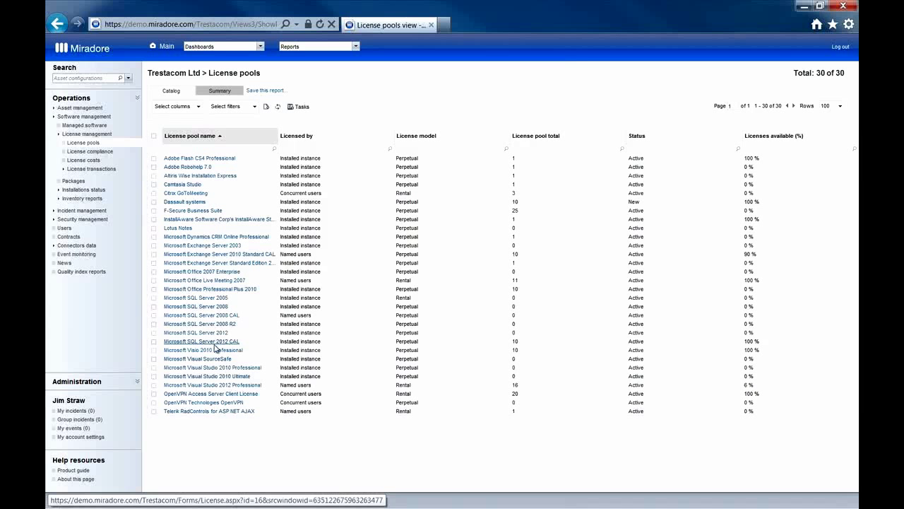
{"action": "left_click", "coordinate": [227, 386]}
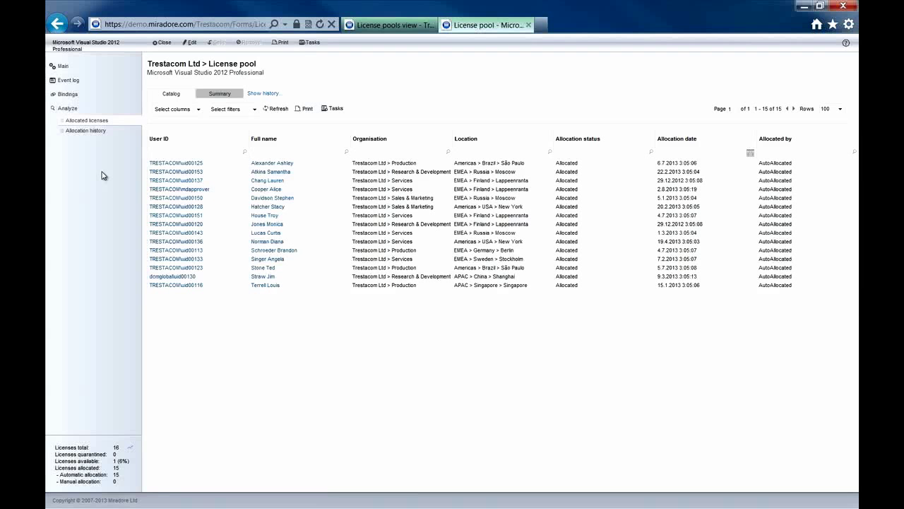
{"action": "left_click", "coordinate": [106, 132]}
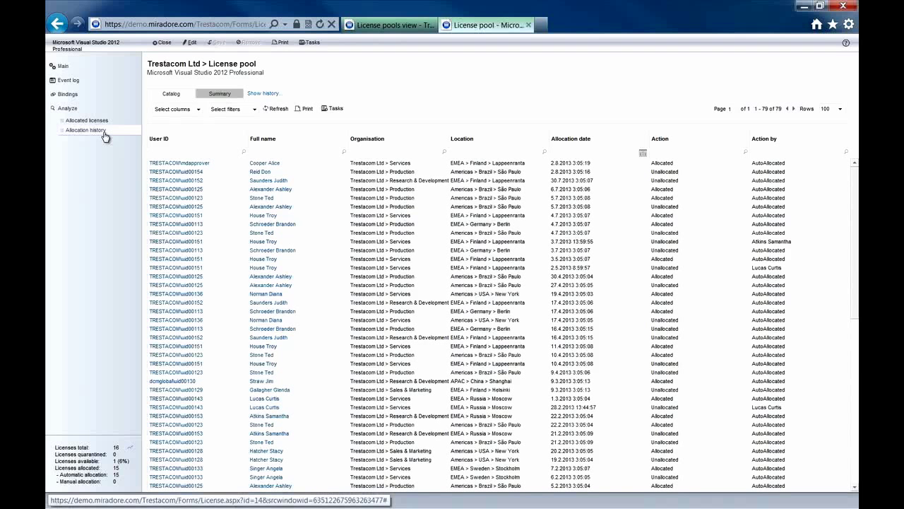
{"action": "left_click", "coordinate": [163, 43]}
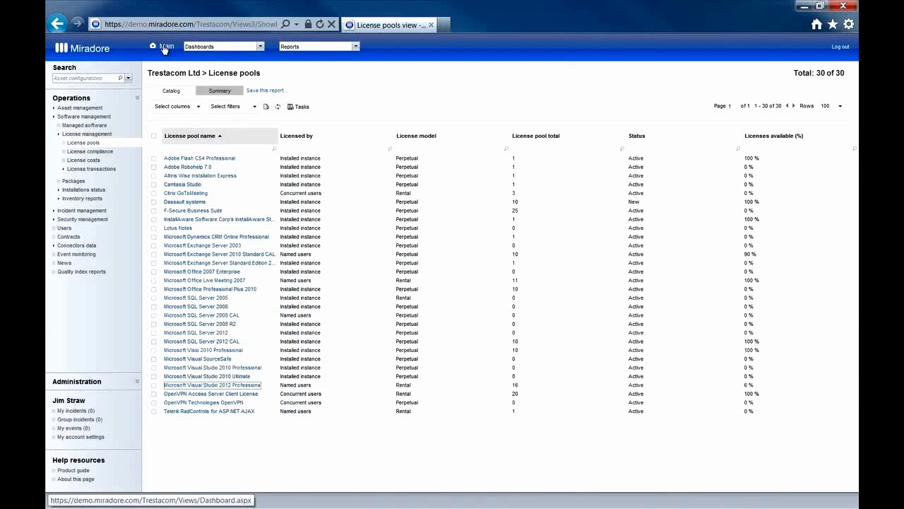
- Open the License compliance report and expand the Adobe Flash CS4 Professional row
{"action": "left_click", "coordinate": [128, 151]}
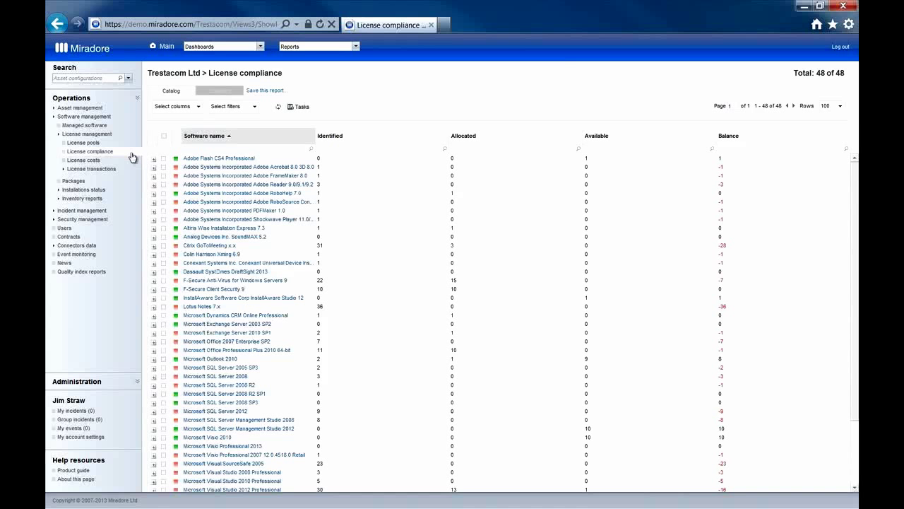
{"action": "left_click", "coordinate": [155, 162]}
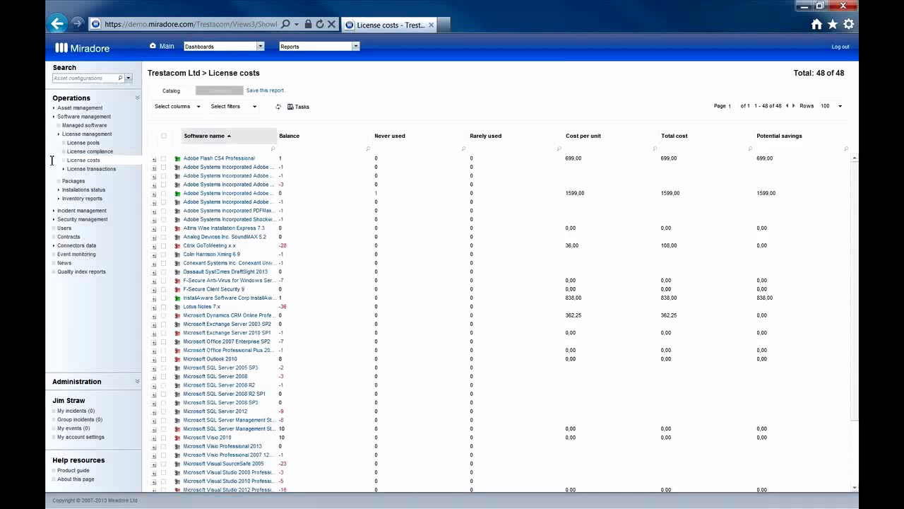
- Show the license transactions report sorted by date
{"action": "left_click", "coordinate": [89, 169]}
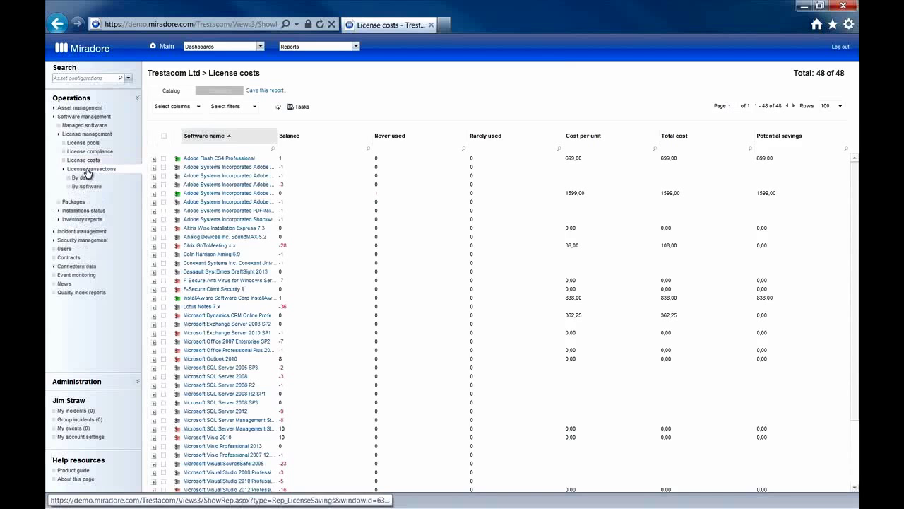
{"action": "left_click", "coordinate": [82, 178]}
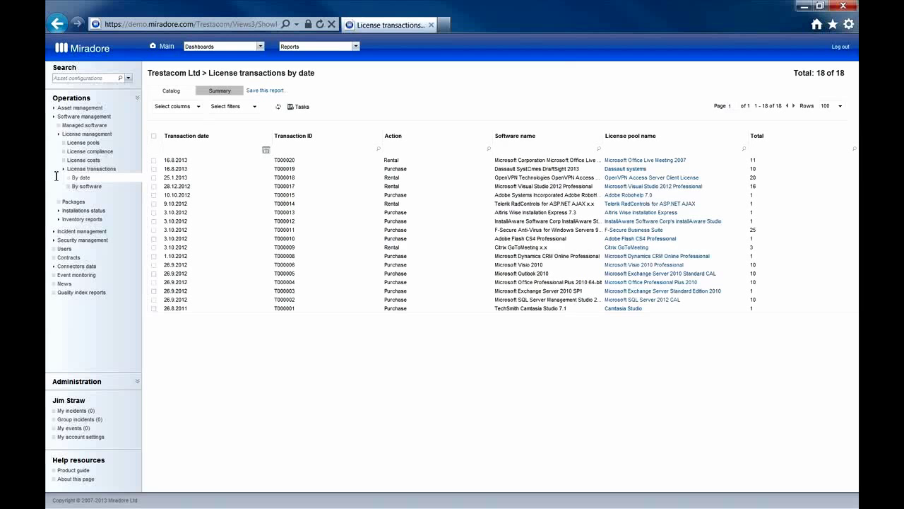
- Open the event monitors list and filter it by event class 'software'
{"action": "left_click", "coordinate": [92, 389]}
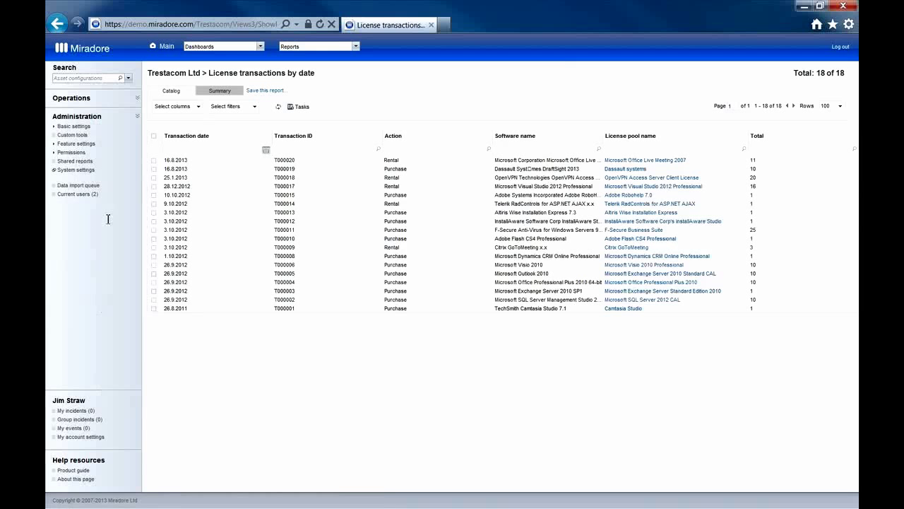
{"action": "left_click", "coordinate": [91, 144]}
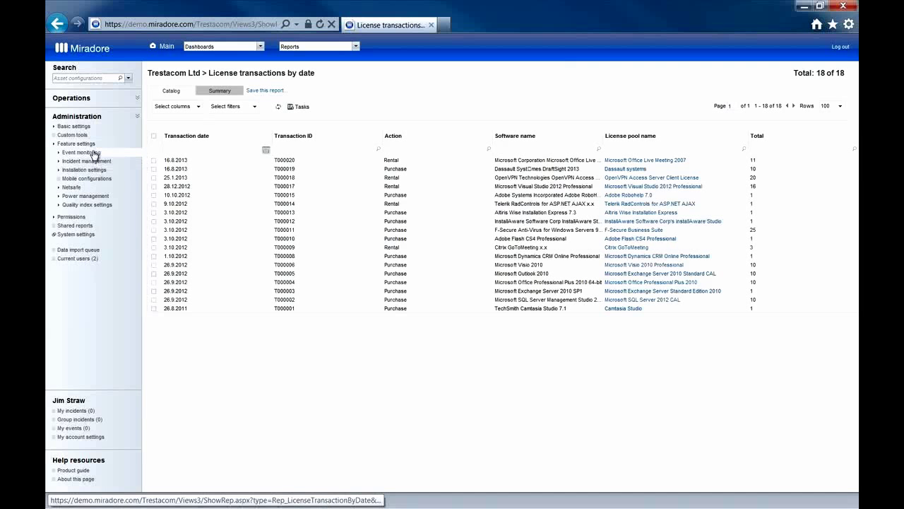
{"action": "left_click", "coordinate": [94, 153]}
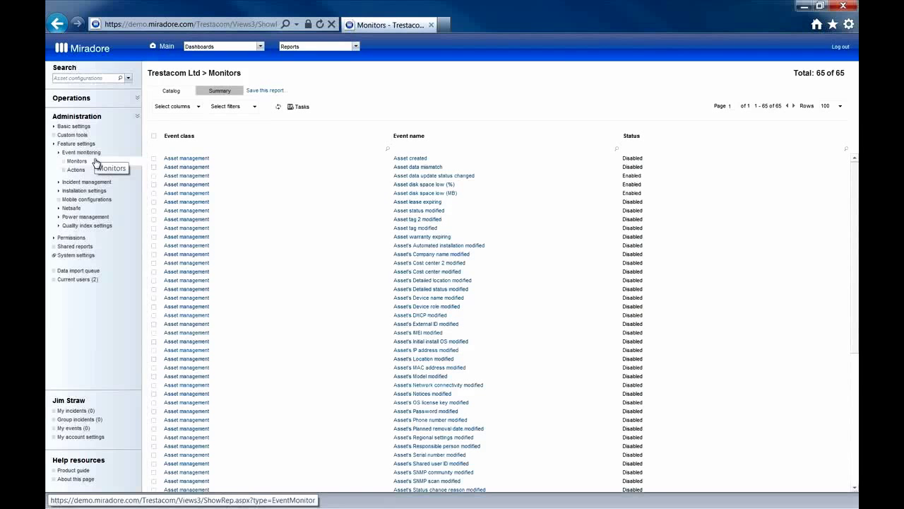
{"action": "left_click", "coordinate": [176, 150]}
{"action": "type", "text": "software"}
{"action": "key", "text": "Return"}
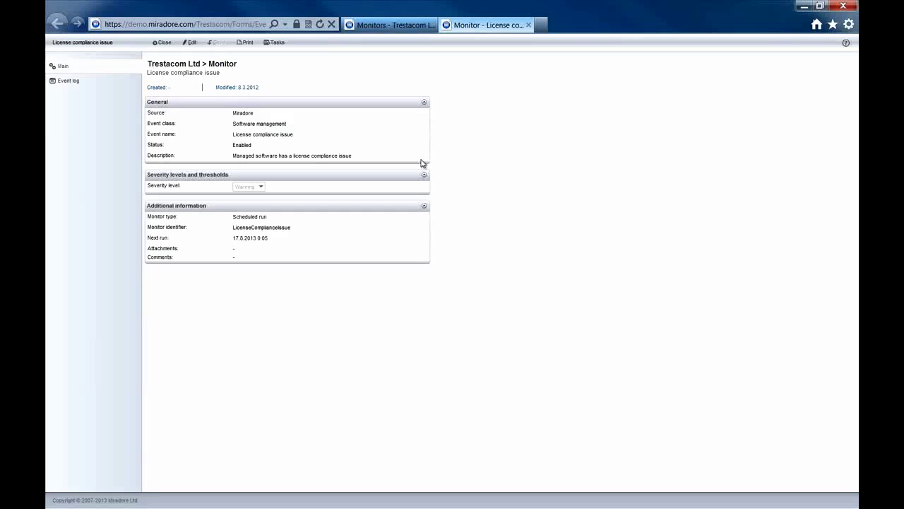
- Close the monitor and open the Licence compliance issue automated action from the Actions list
{"action": "left_click", "coordinate": [163, 44]}
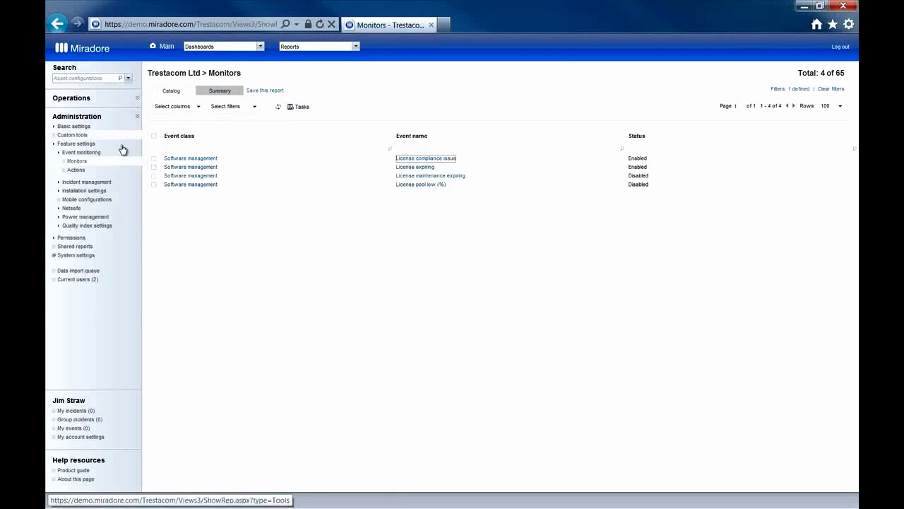
{"action": "left_click", "coordinate": [113, 173]}
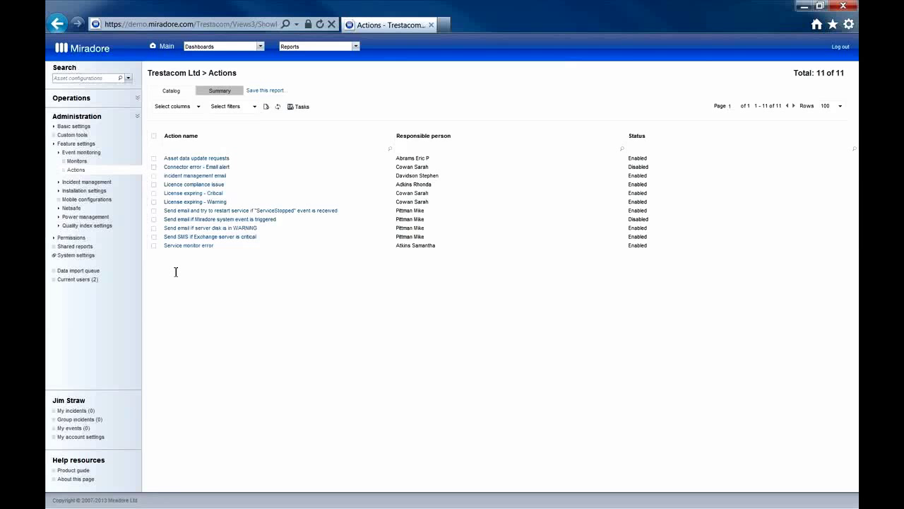
{"action": "left_click", "coordinate": [219, 185]}
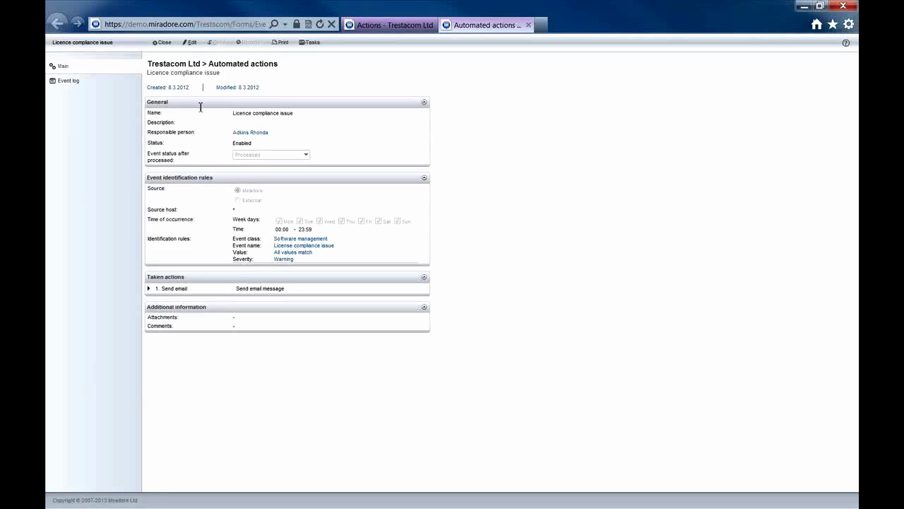
- Expand the action's Send email step, peek at adding another action, then close without saving
{"action": "left_click", "coordinate": [191, 45]}
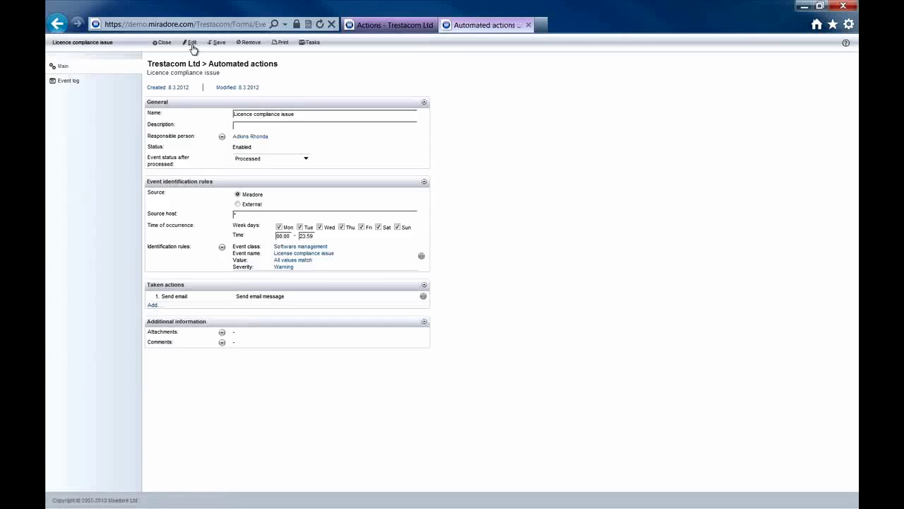
{"action": "left_click", "coordinate": [180, 298]}
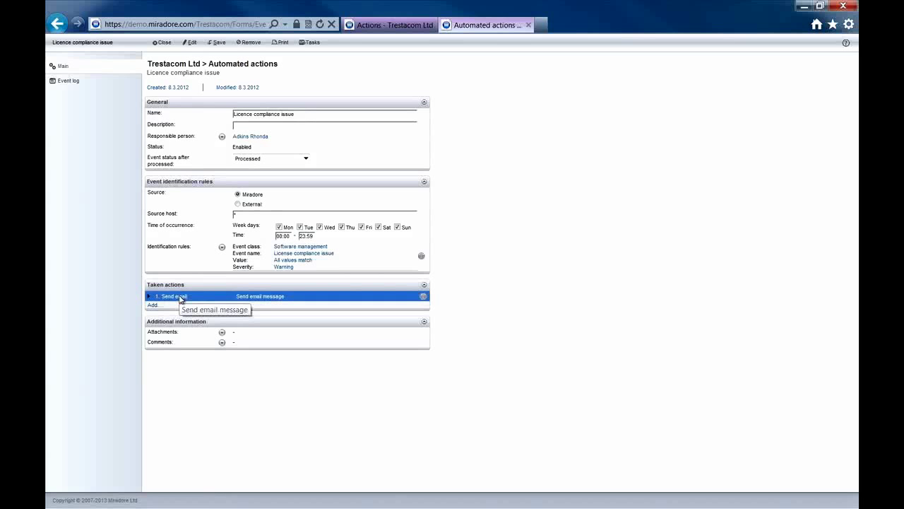
{"action": "left_click", "coordinate": [149, 297]}
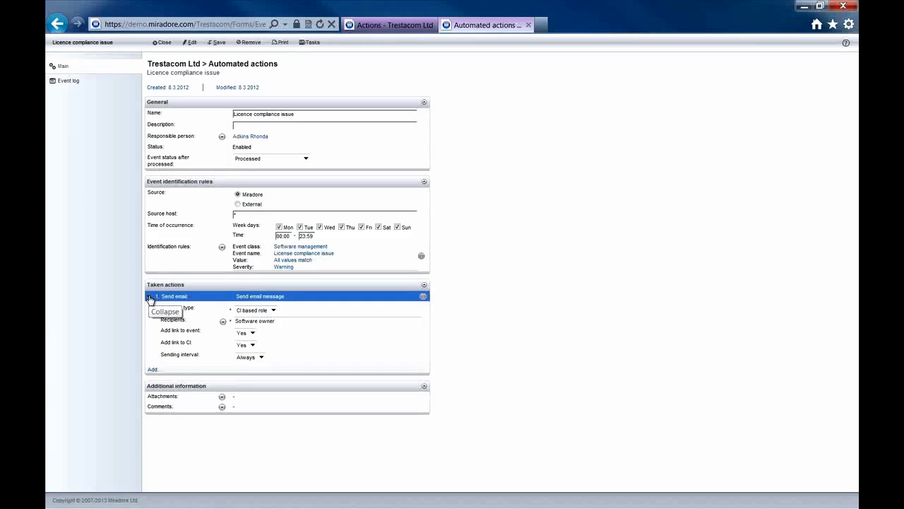
{"action": "left_click", "coordinate": [153, 369]}
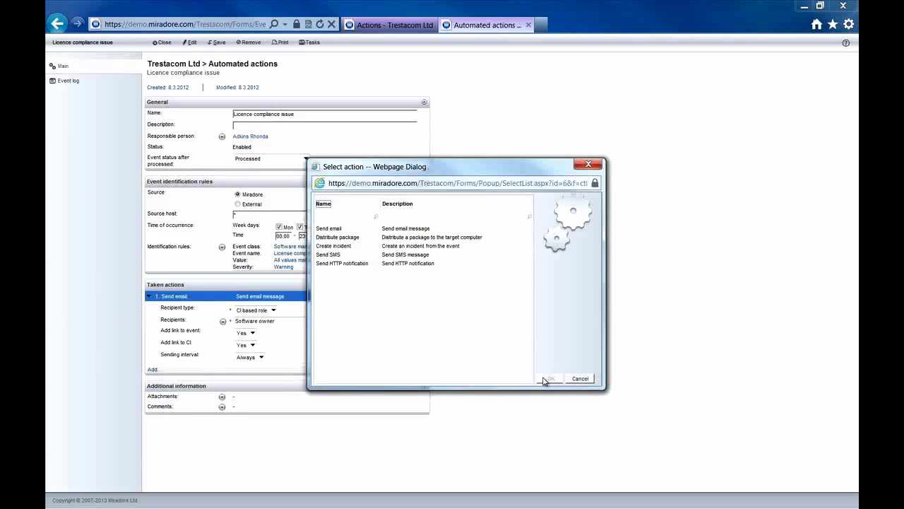
{"action": "left_click", "coordinate": [578, 378]}
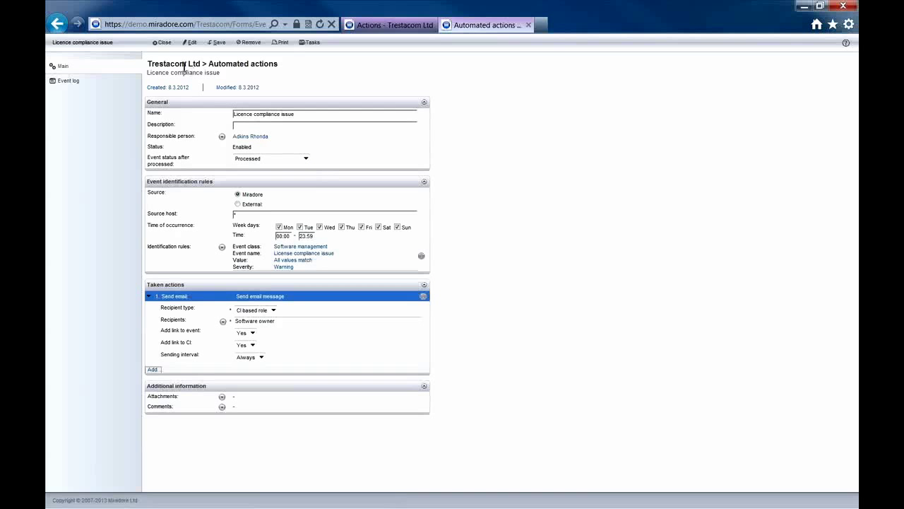
{"action": "left_click", "coordinate": [162, 42]}
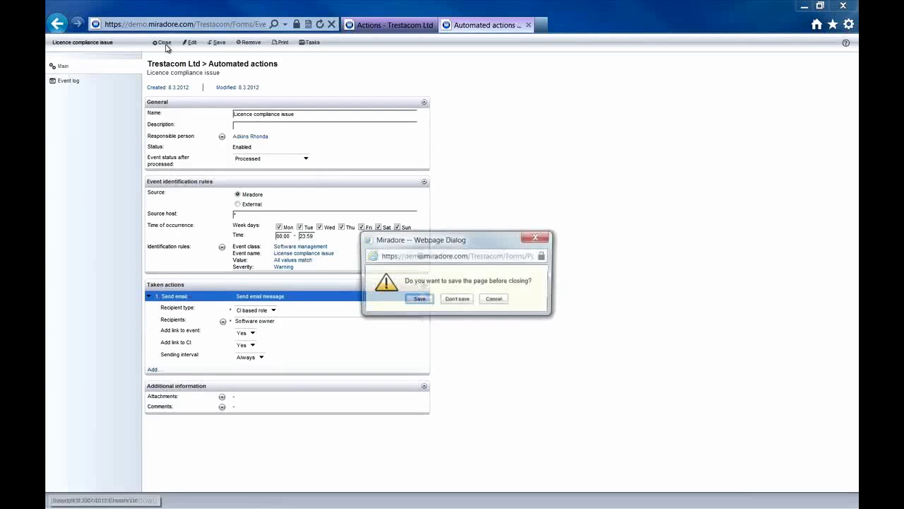
{"action": "left_click", "coordinate": [457, 299]}
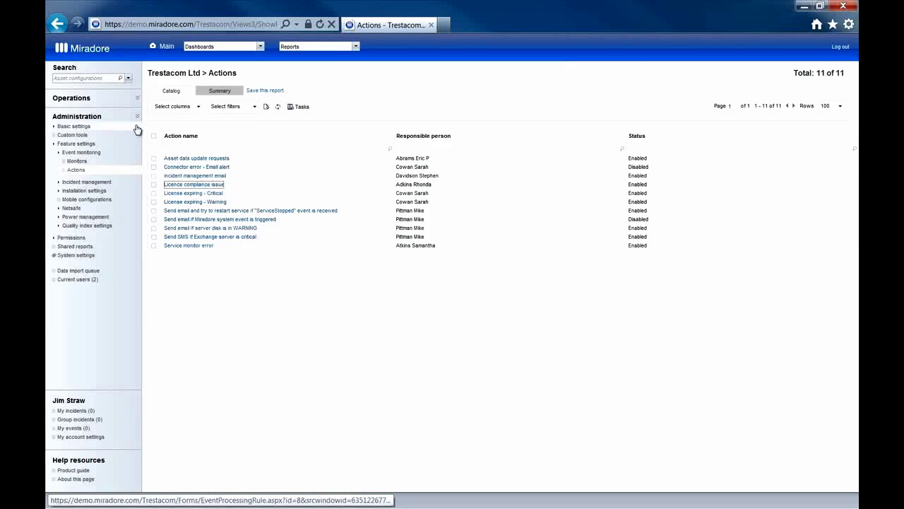
- Open the Event monitoring queue under Operations
{"action": "left_click", "coordinate": [89, 100]}
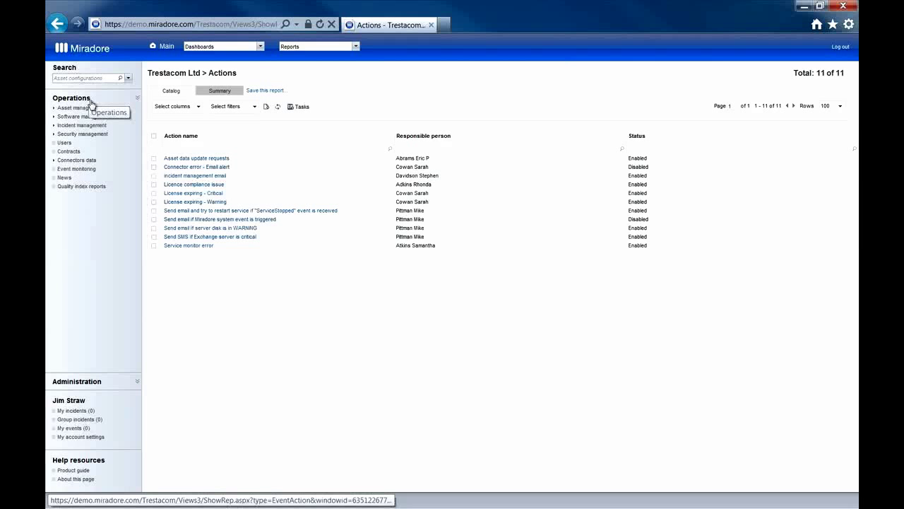
{"action": "left_click", "coordinate": [90, 169]}
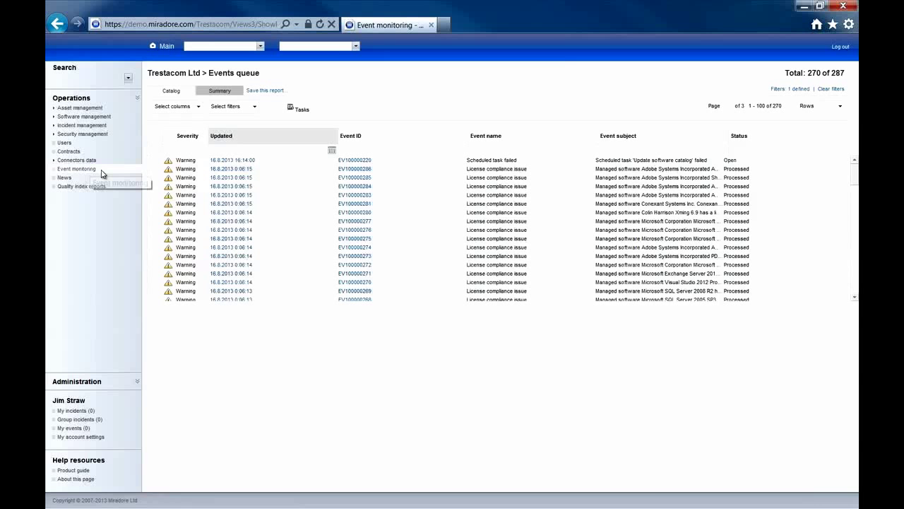